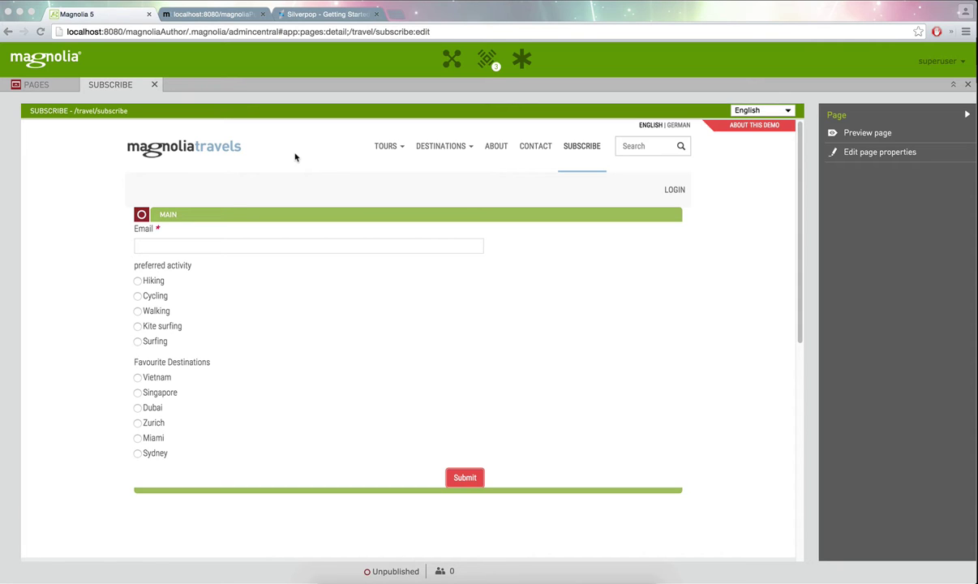
# - Switch to Safari to view IBM Marketing Cloud's database list, including Magnolia-Travels
pyautogui.press('super+Tab')
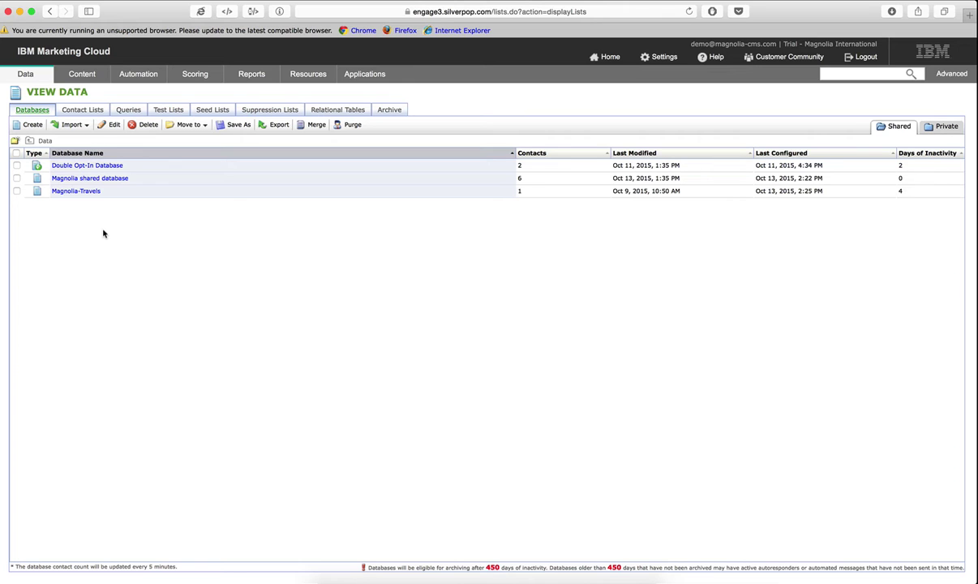
# - Return to Chrome's Magnolia editor showing the Subscribe page with its Email form
pyautogui.press('super+Tab')
pyautogui.press('super+Tab')
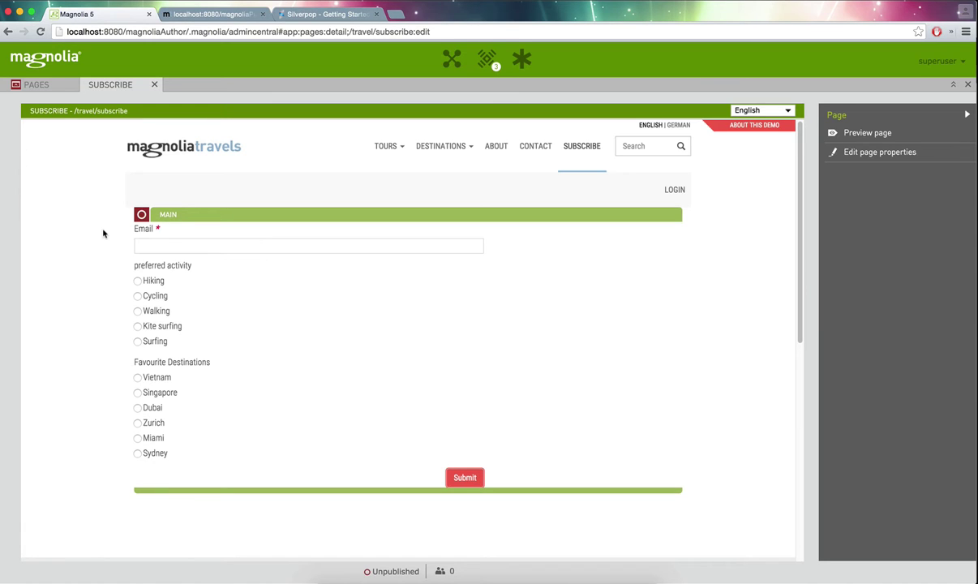
# - Point the MAIN area's External Form component to 'Magnolia shared database' and save the change
pyautogui.click(224, 218)
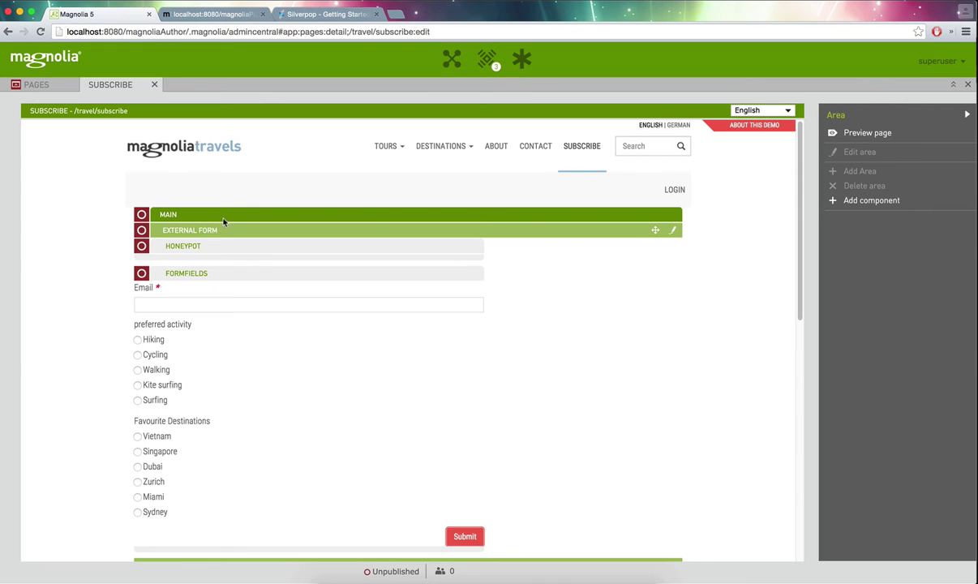
pyautogui.click(674, 232)
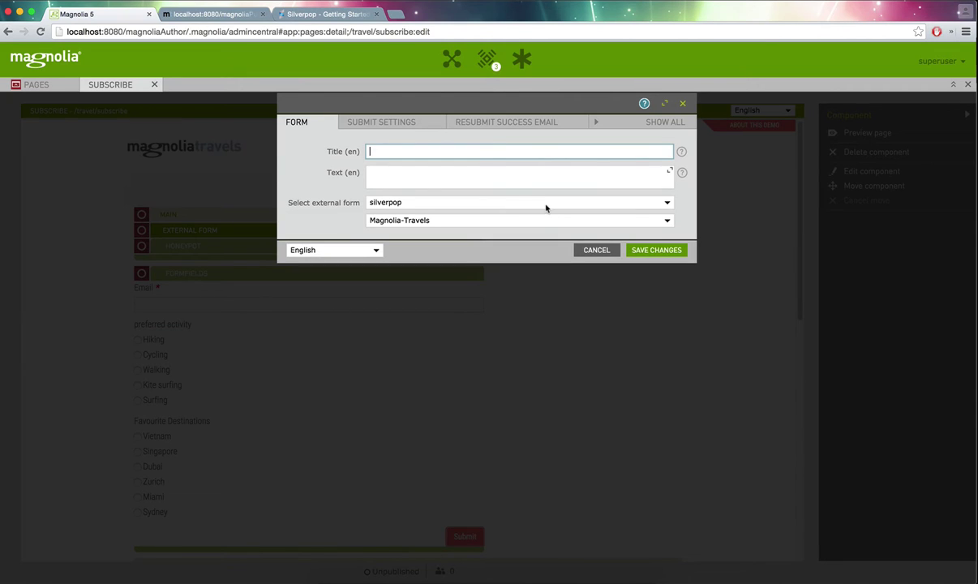
pyautogui.click(504, 220)
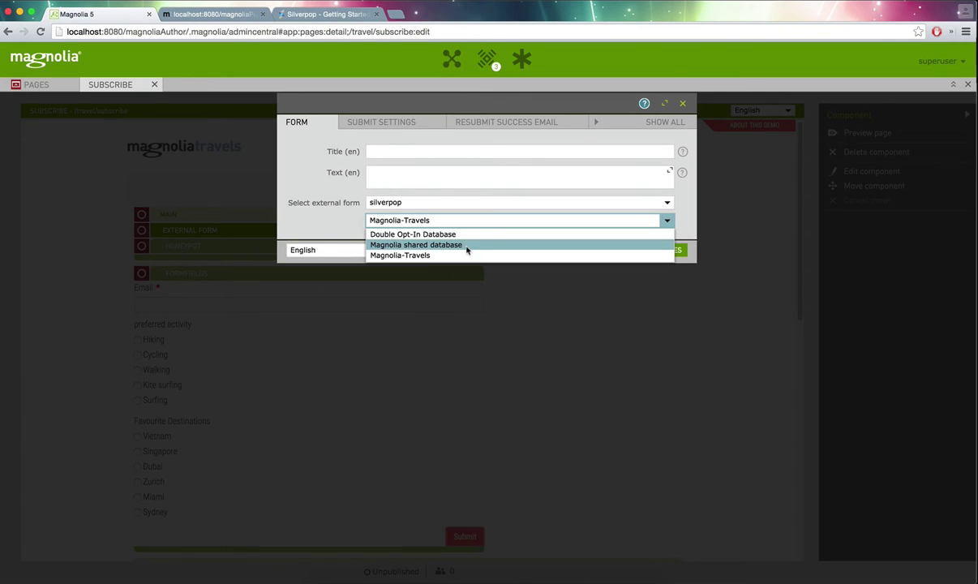
pyautogui.click(467, 246)
pyautogui.click(674, 250)
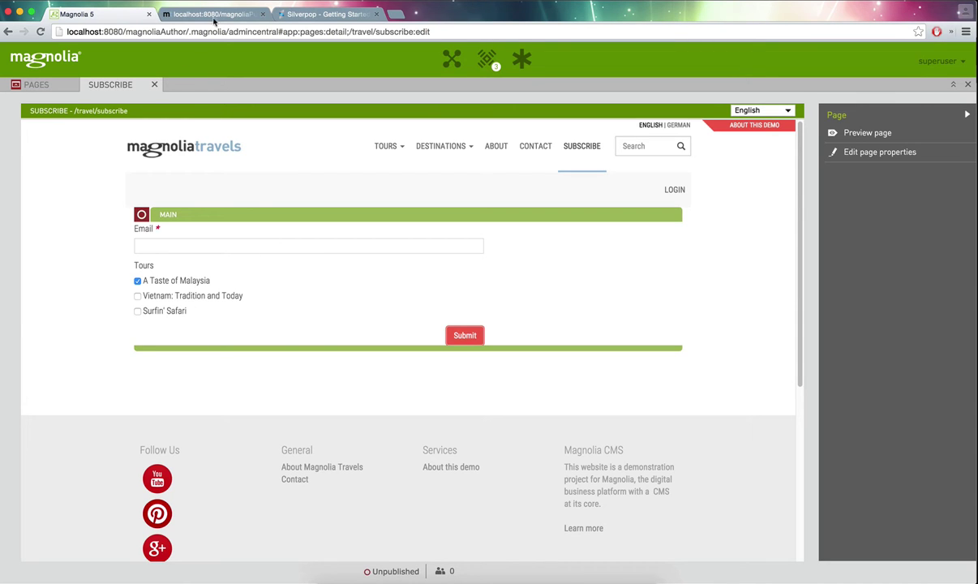
# - On the public Subscribe page, submit an e-mail address with only Surfin' Safari ticked
pyautogui.click(218, 15)
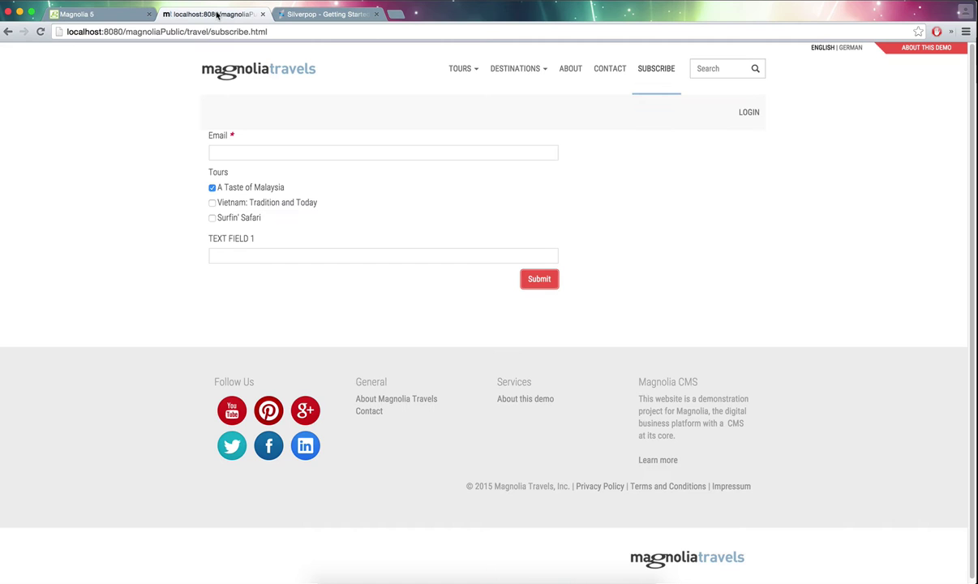
pyautogui.click(303, 151)
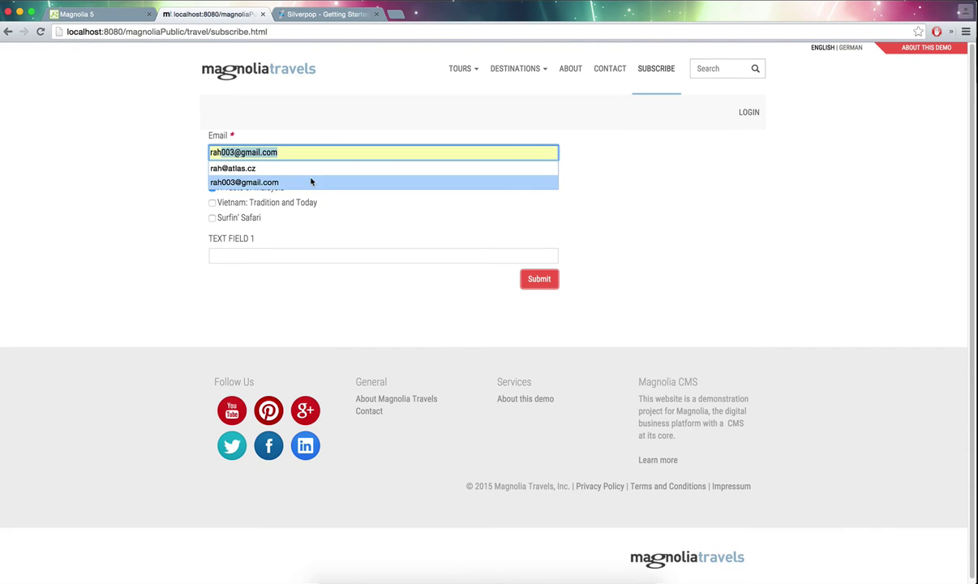
pyautogui.click(311, 181)
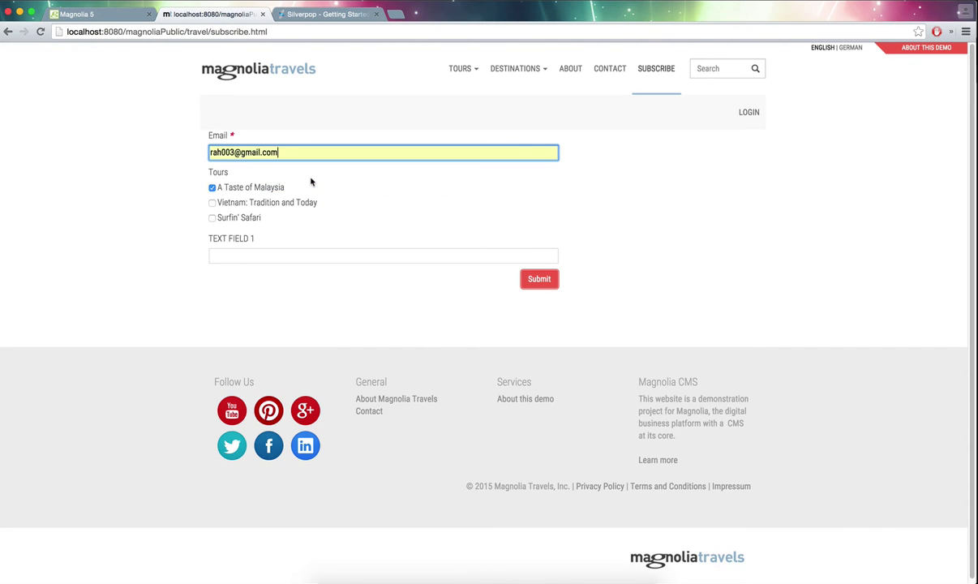
pyautogui.click(211, 189)
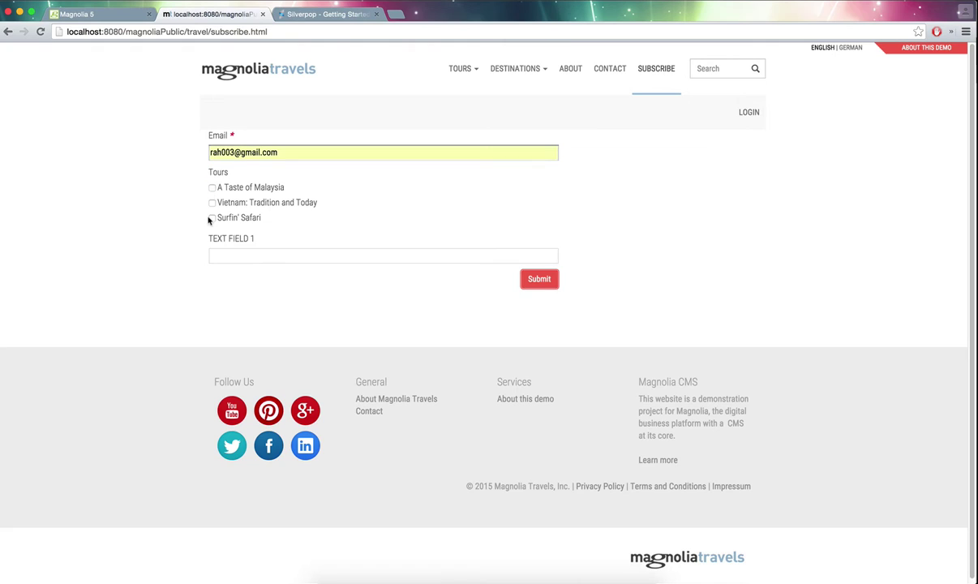
pyautogui.click(211, 219)
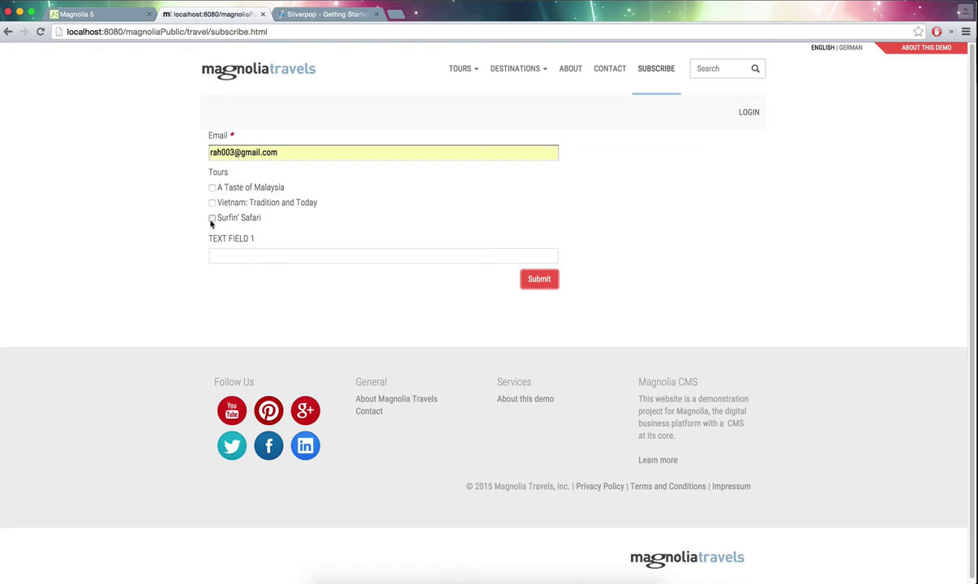
pyautogui.click(541, 282)
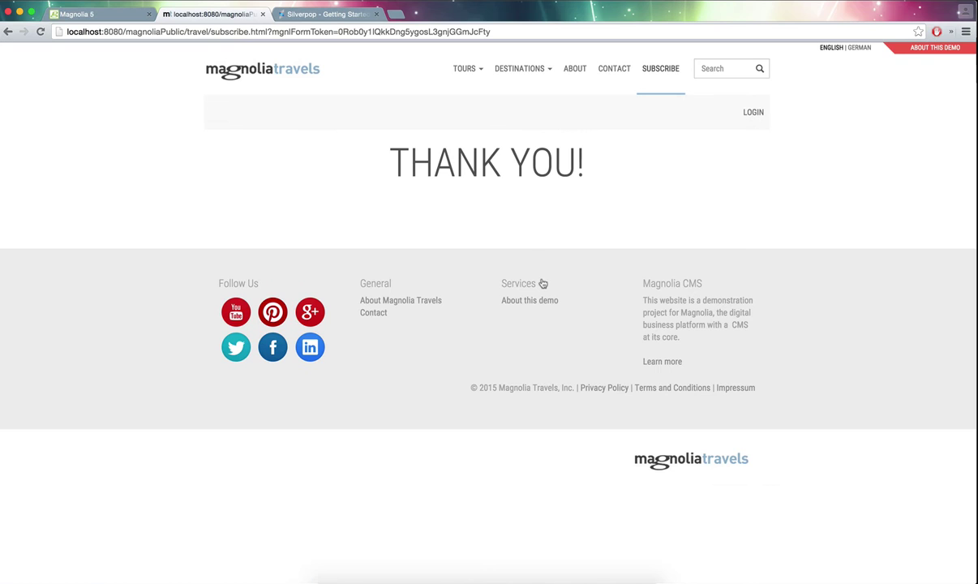
pyautogui.press('super+Tab')
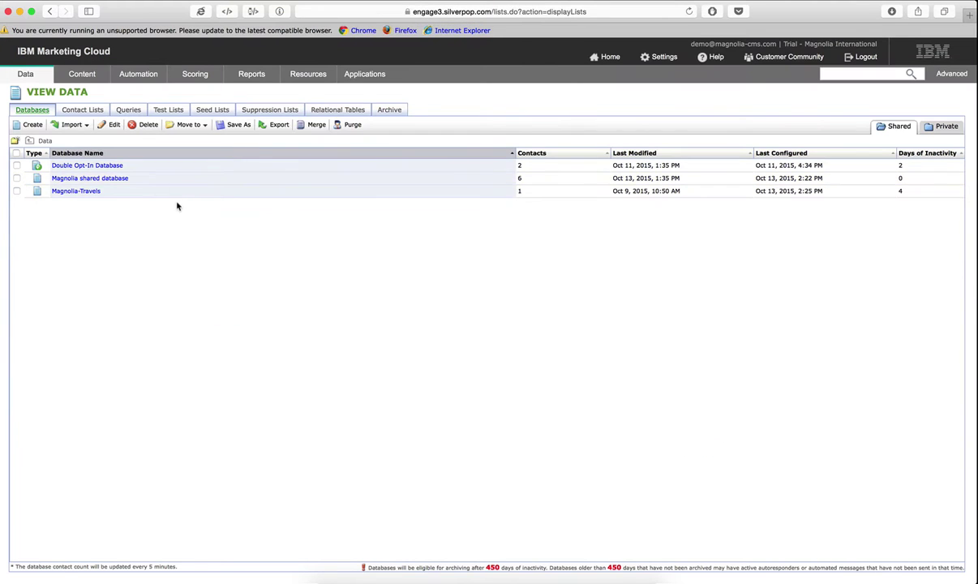
# - List the Magnolia shared database's contacts and highlight the new subscriber's opt-in date and Surfin' Safari tour
pyautogui.click(97, 180)
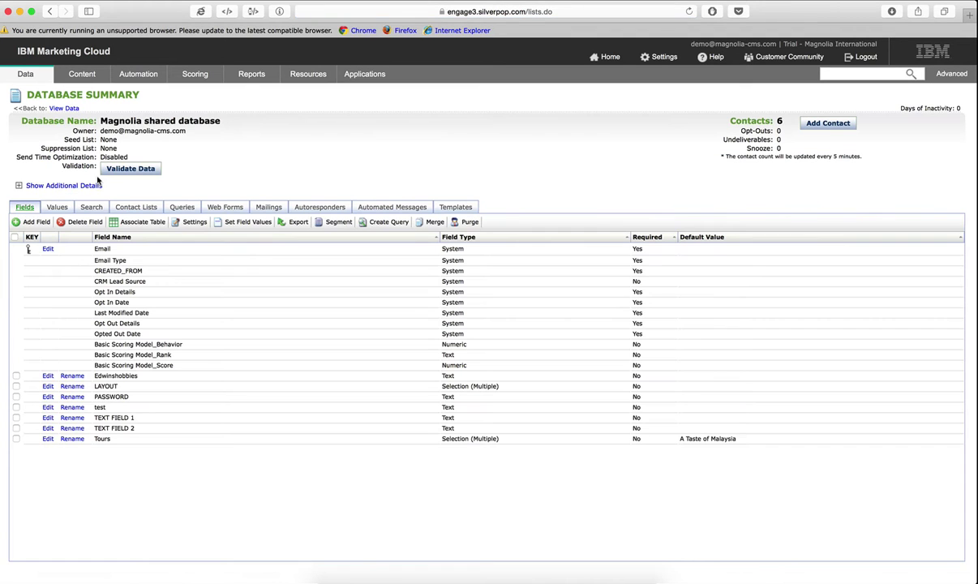
pyautogui.click(91, 208)
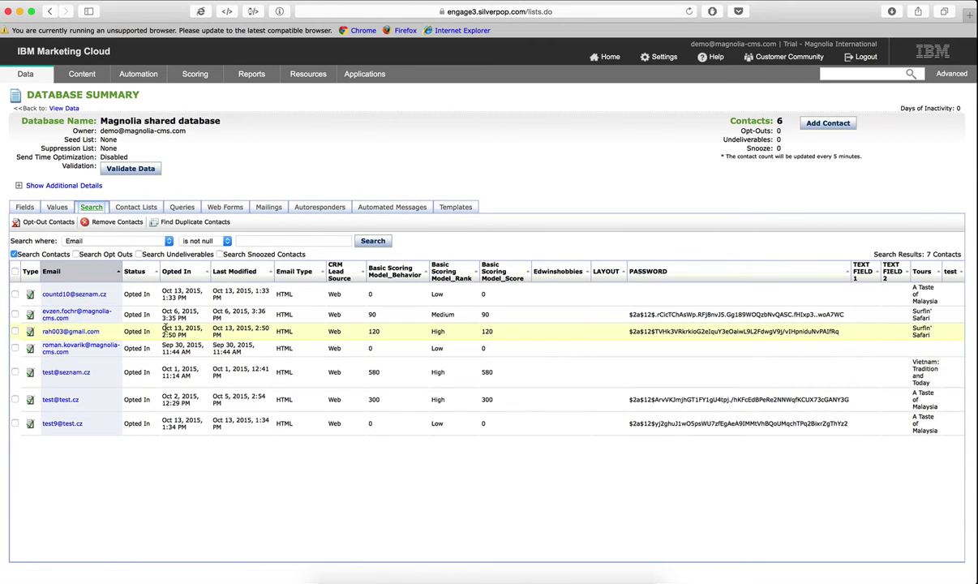
pyautogui.moveTo(164, 327); pyautogui.dragTo(189, 335)
pyautogui.moveTo(913, 328); pyautogui.dragTo(934, 334)
# - Highlight the new contact's score of 120, then switch back to the Magnolia Travels site
pyautogui.press('super+Tab')
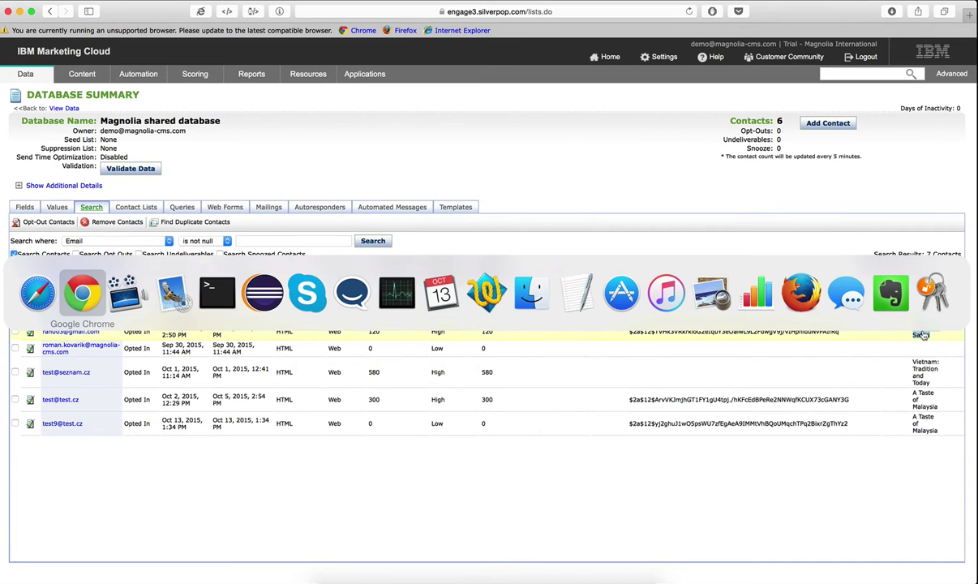
pyautogui.press('Escape')
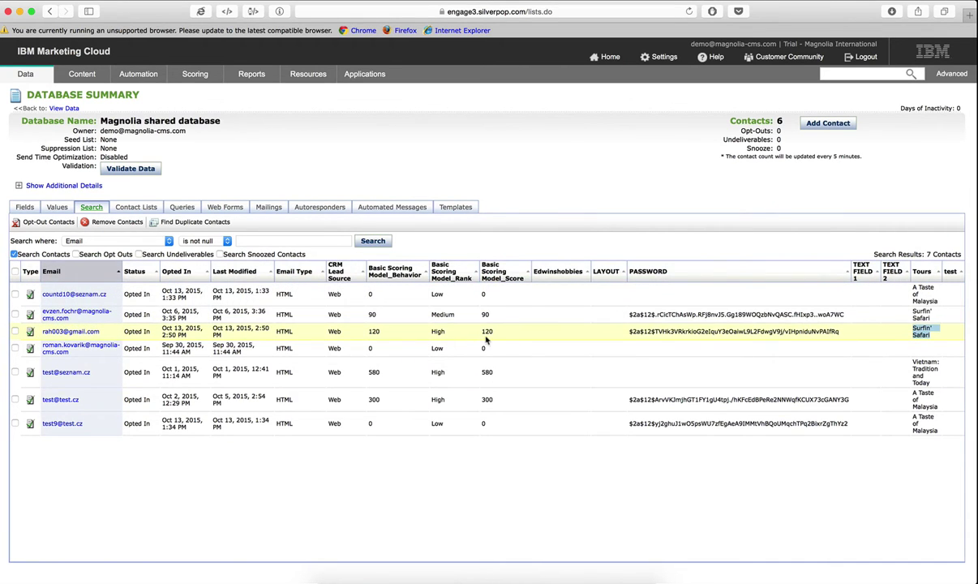
pyautogui.doubleClick(496, 332)
pyautogui.click(497, 332)
pyautogui.press('super+Tab')
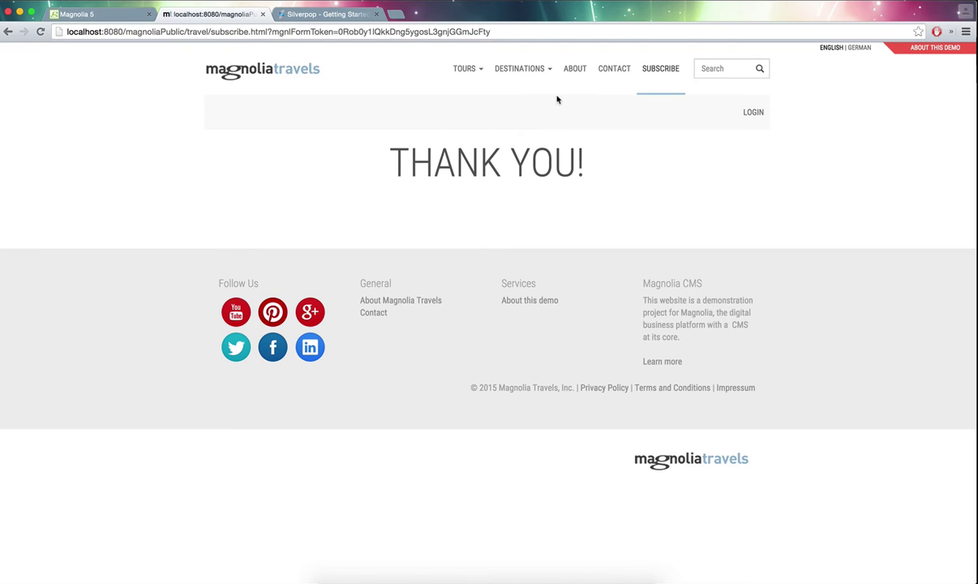
# - Visit the About, North America destination and Beach tours pages
pyautogui.click(572, 72)
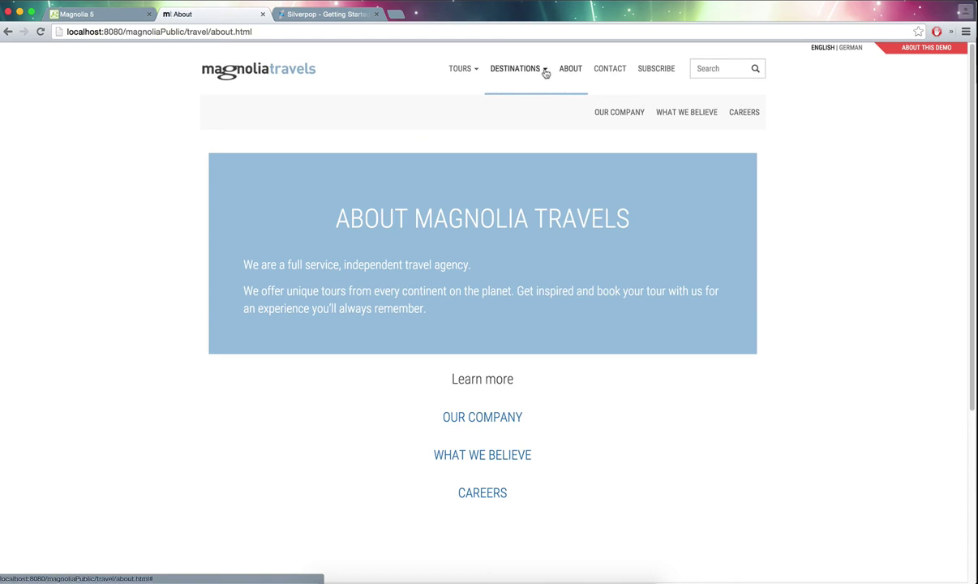
pyautogui.click(529, 70)
pyautogui.click(502, 104)
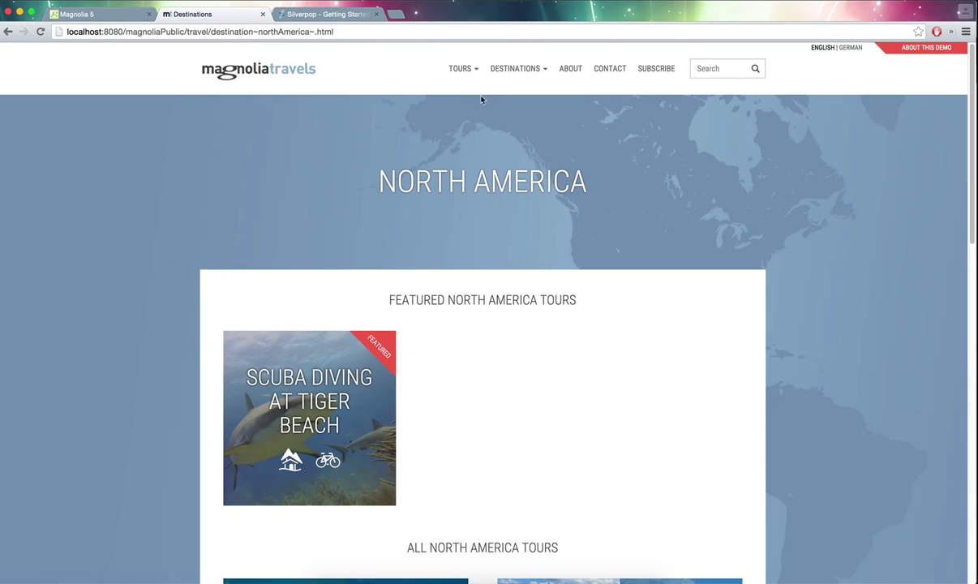
pyautogui.click(456, 71)
pyautogui.click(435, 124)
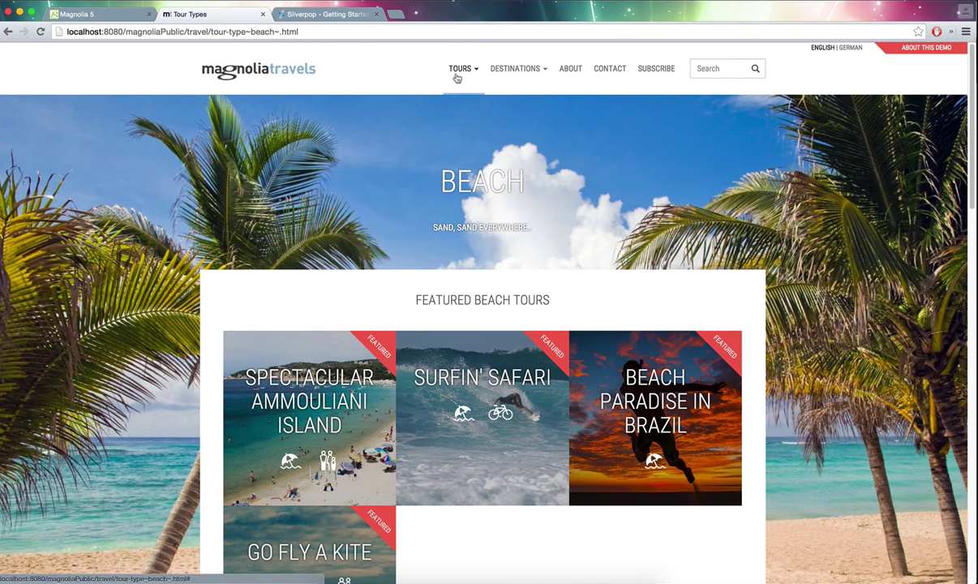
# - Go to Ecotourism, Nature & Wildlife tours and open The Big African Adventure, then return to Safari
pyautogui.click(456, 72)
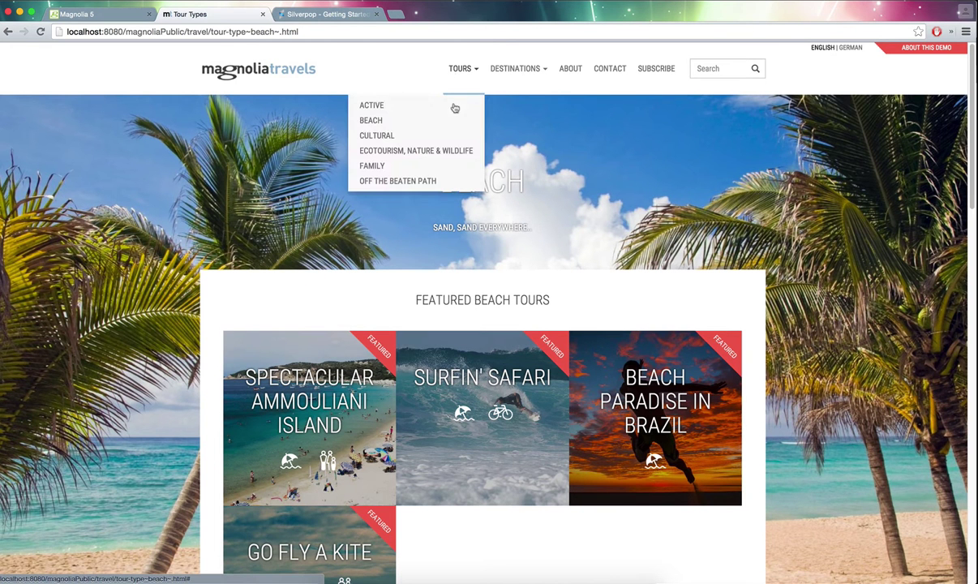
pyautogui.click(452, 152)
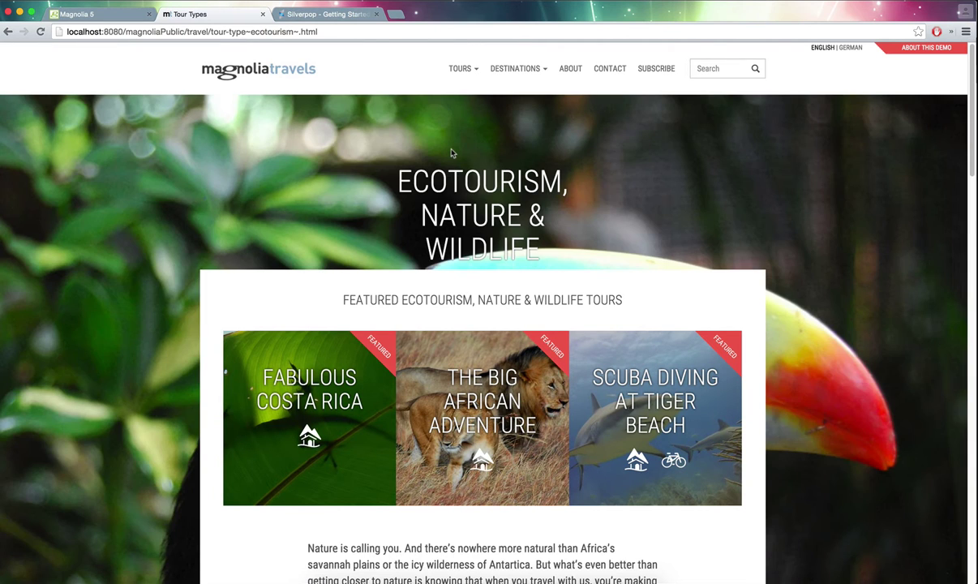
pyautogui.scroll(-2, 517, 391)
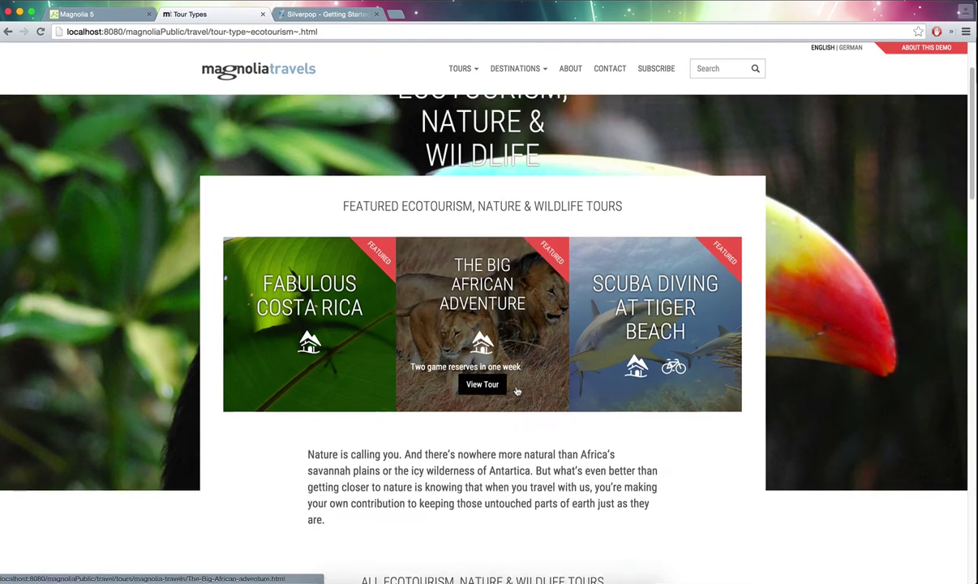
pyautogui.scroll(-2, 517, 392)
pyautogui.scroll(1, 517, 392)
pyautogui.click(486, 286)
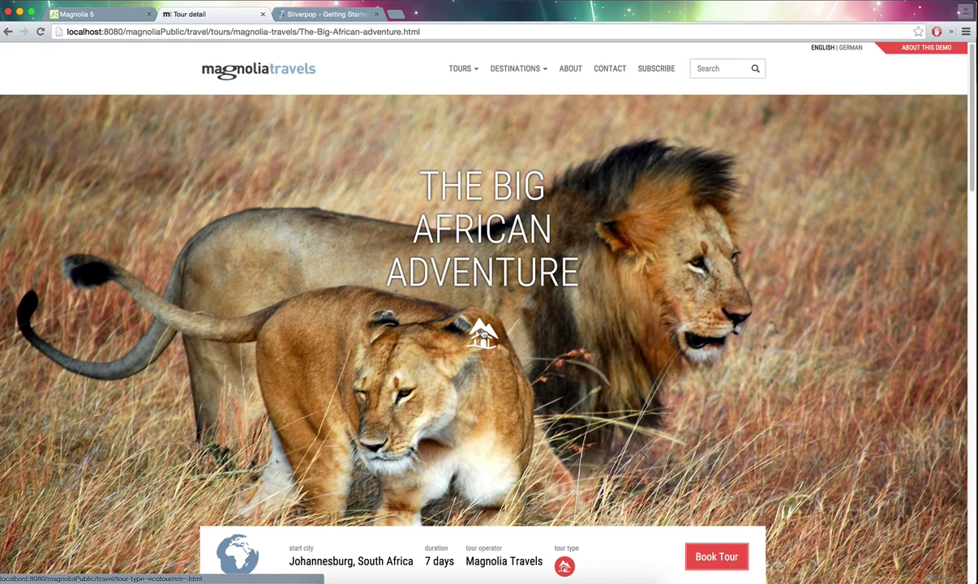
pyautogui.press('super+Tab')
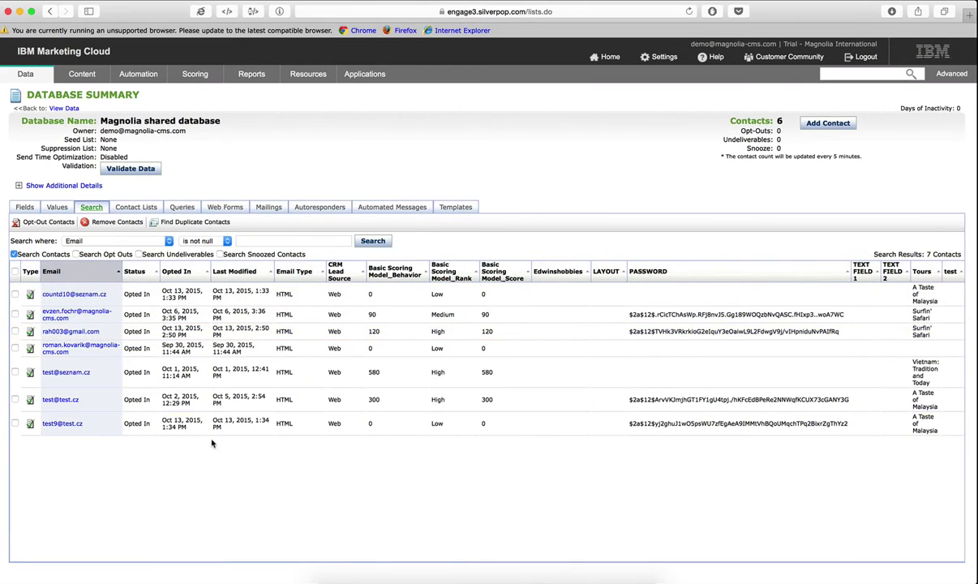
# - Rerun the contact search until the behavior score rises from 130 to 150, then return to Chrome
pyautogui.click(365, 243)
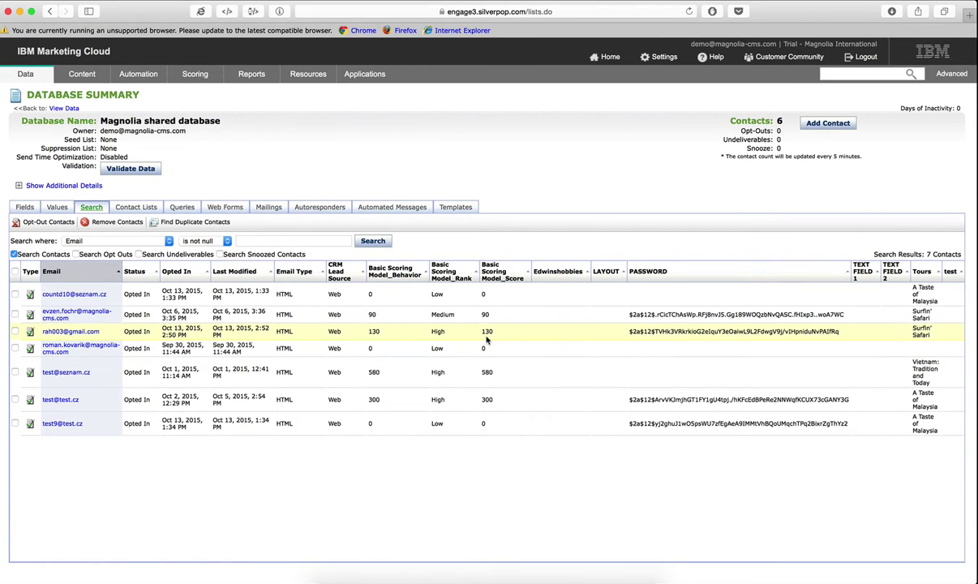
pyautogui.moveTo(483, 331); pyautogui.dragTo(496, 331)
pyautogui.click(372, 241)
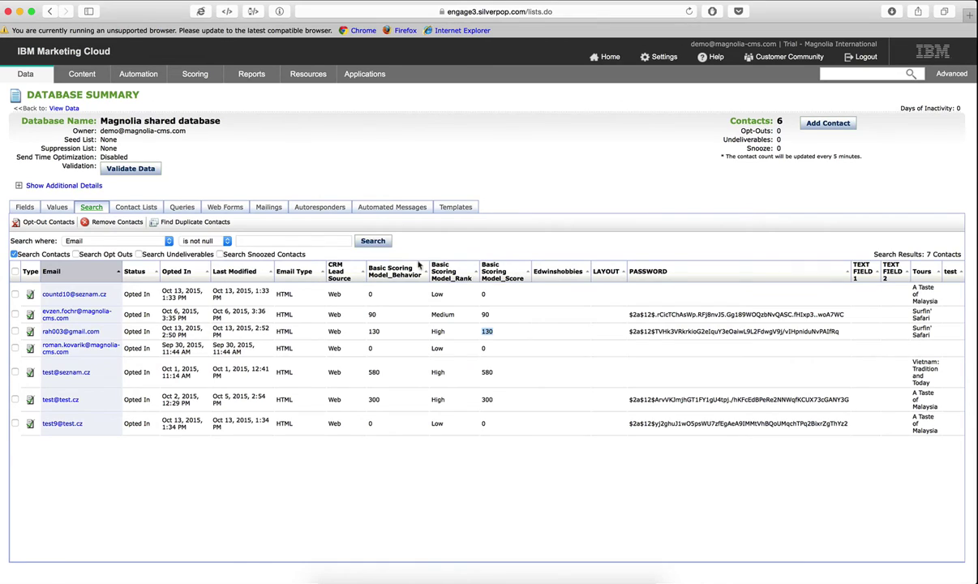
pyautogui.doubleClick(487, 332)
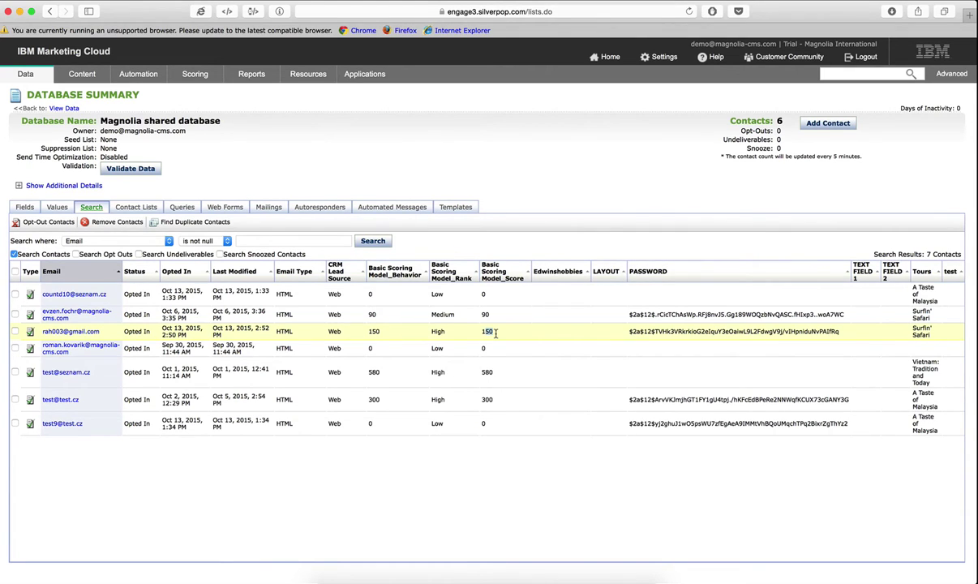
pyautogui.click(496, 332)
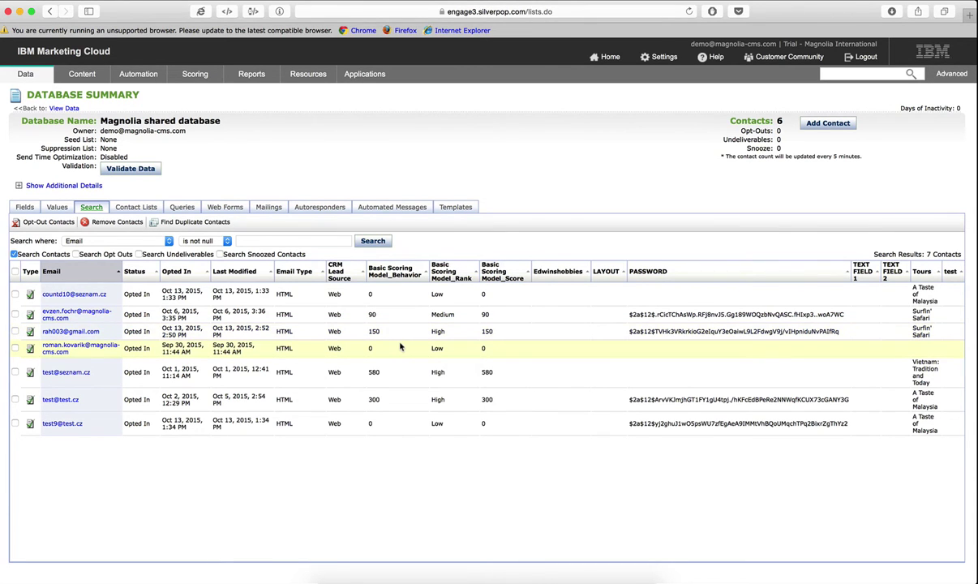
pyautogui.press('super+Tab')
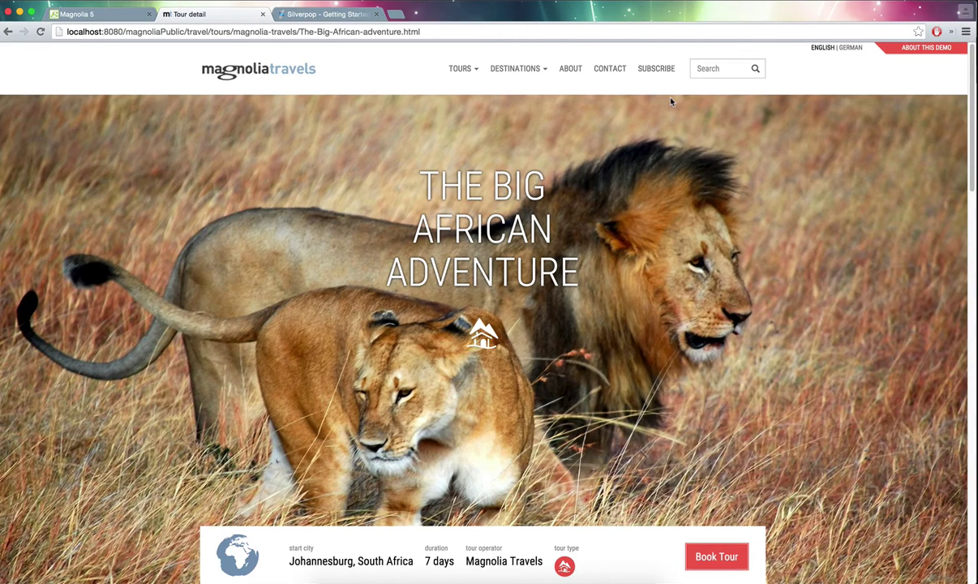
# - Open the site's SUBSCRIBE page, then switch to the Magnolia 5 editor tab
pyautogui.click(648, 73)
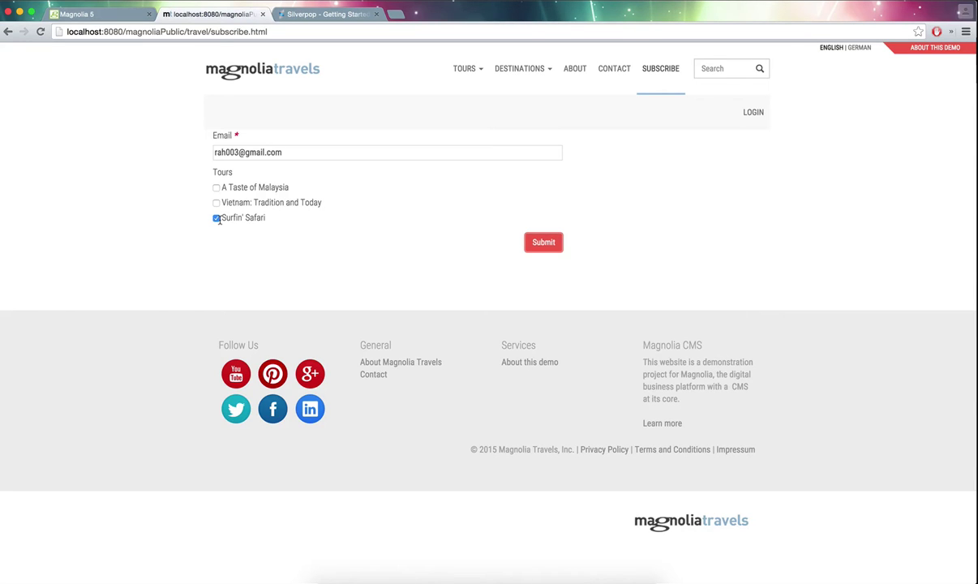
pyautogui.click(95, 16)
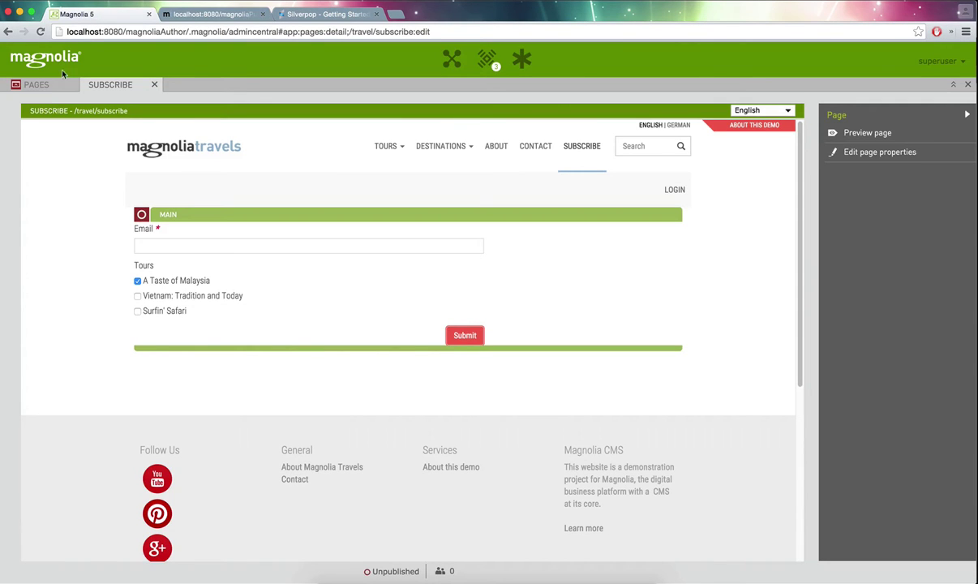
# - In the Pages tree, expand travel's six variants and open Choose audience for the Surfin' Safari variant
pyautogui.click(54, 88)
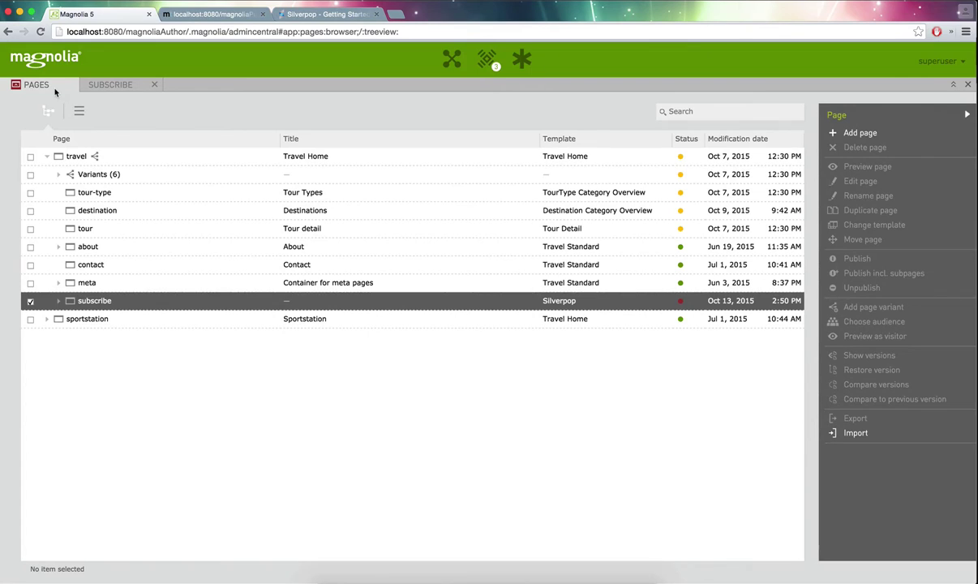
pyautogui.click(56, 176)
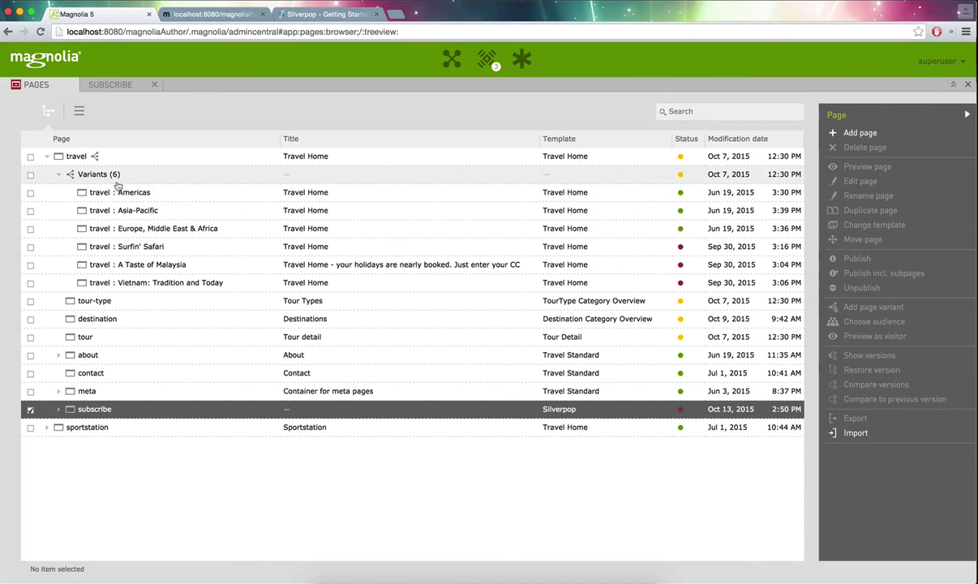
pyautogui.click(154, 247)
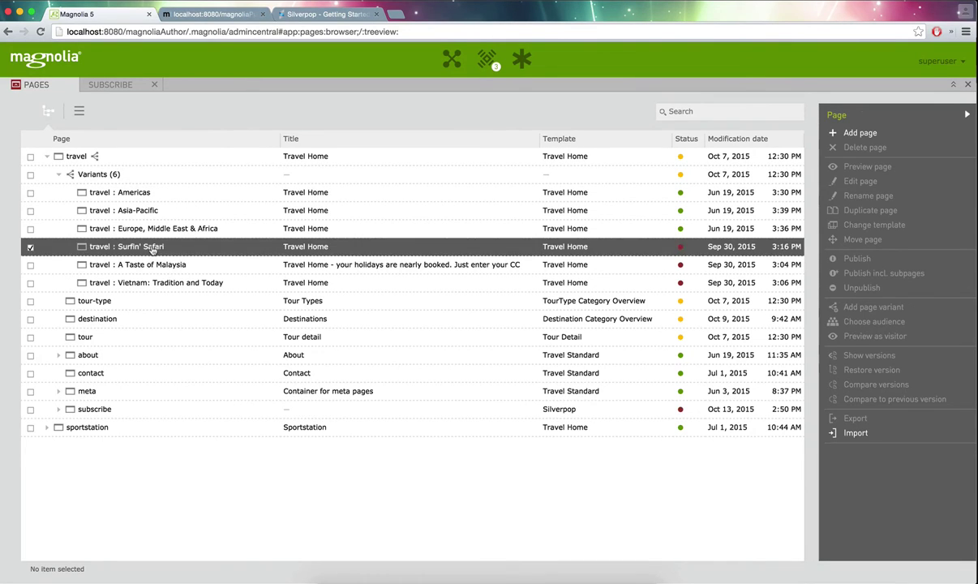
pyautogui.click(891, 323)
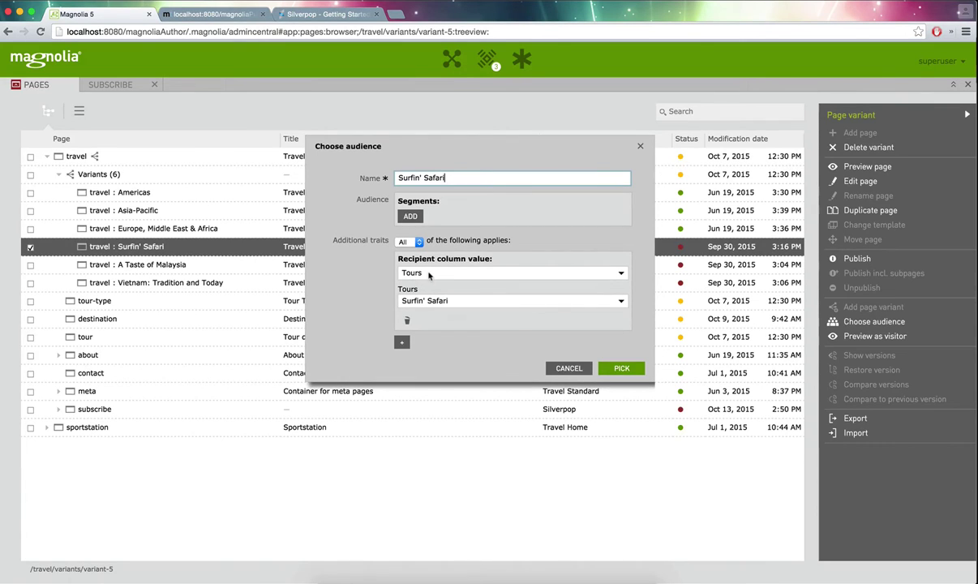
pyautogui.click(403, 271)
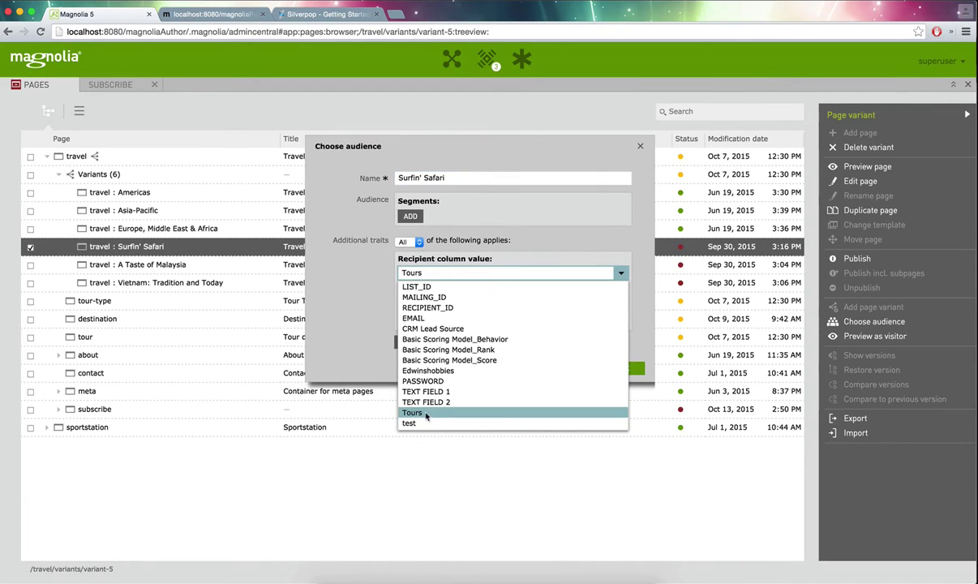
pyautogui.click(336, 325)
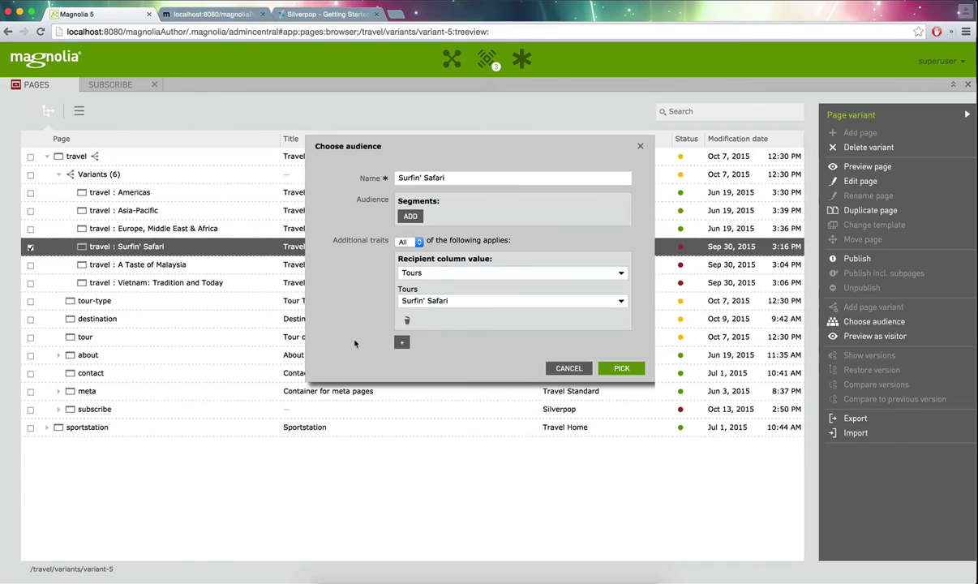
pyautogui.click(425, 303)
pyautogui.click(419, 323)
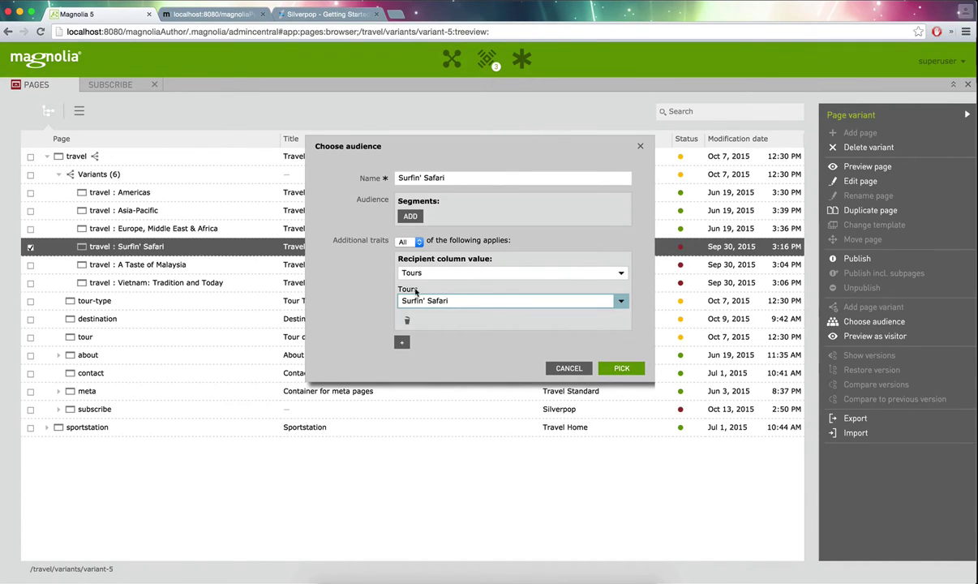
pyautogui.click(565, 368)
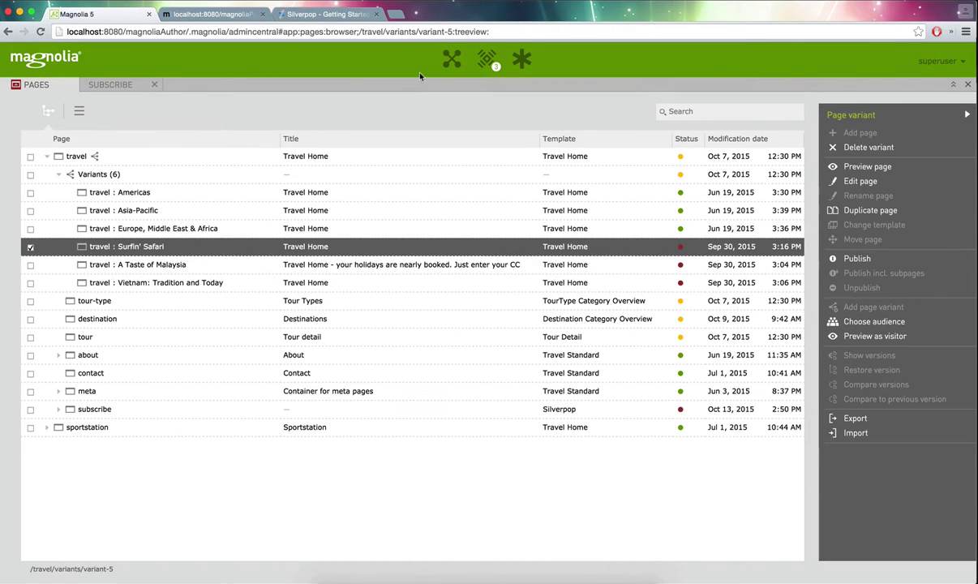
# - Preview the home page as Surfin' Safari, A Taste of Malaysia, then Vietnam: Tradition and Today visitors
pyautogui.click(452, 62)
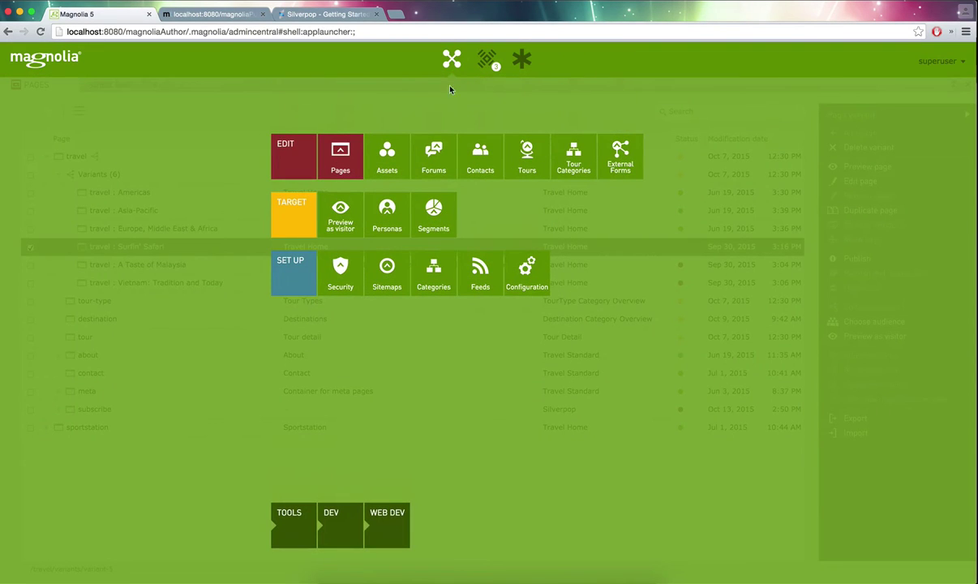
pyautogui.click(332, 216)
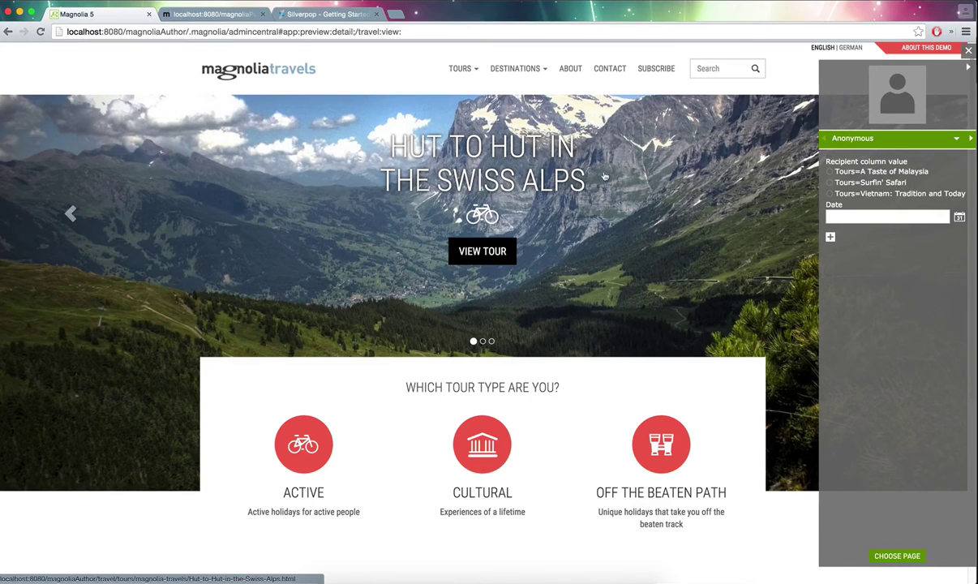
pyautogui.click(831, 184)
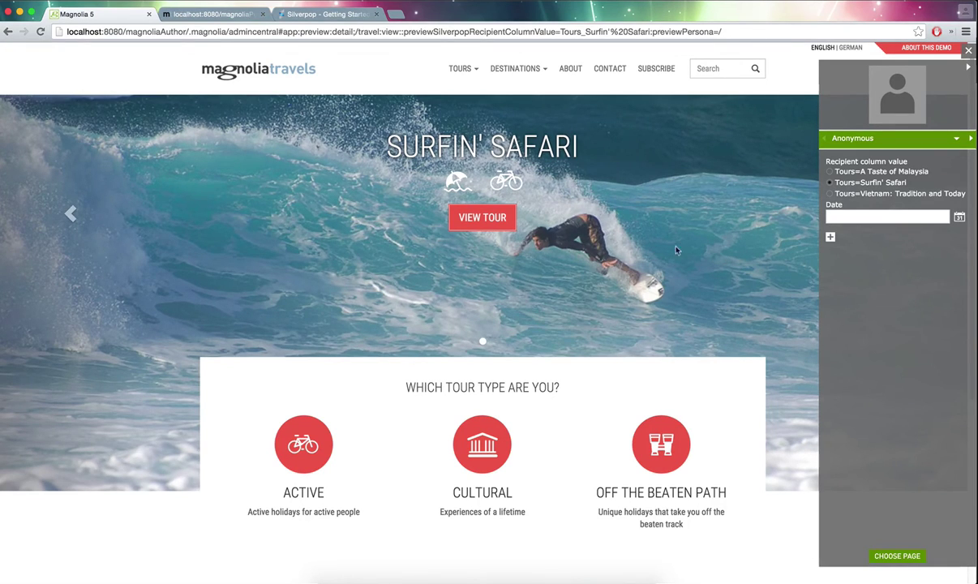
pyautogui.click(888, 172)
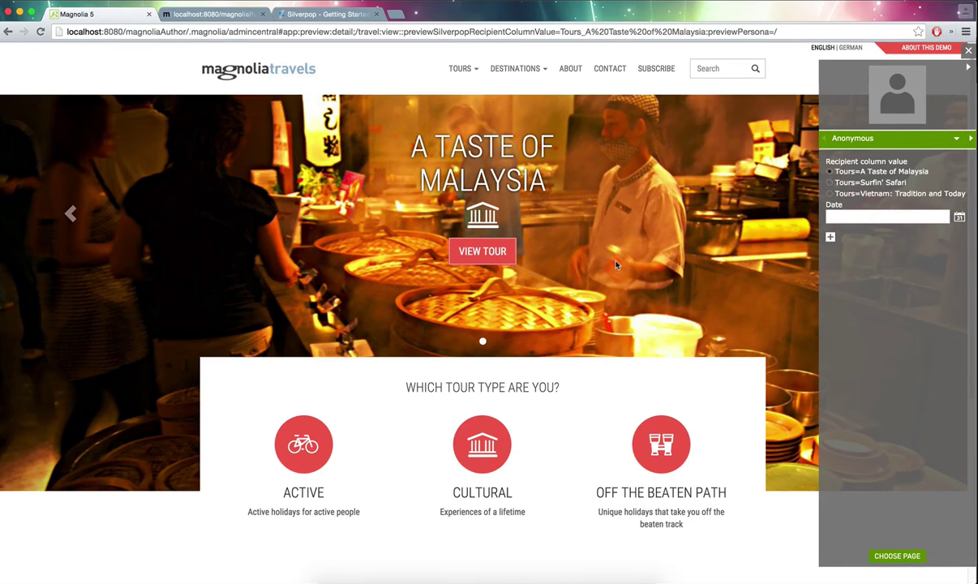
pyautogui.click(849, 194)
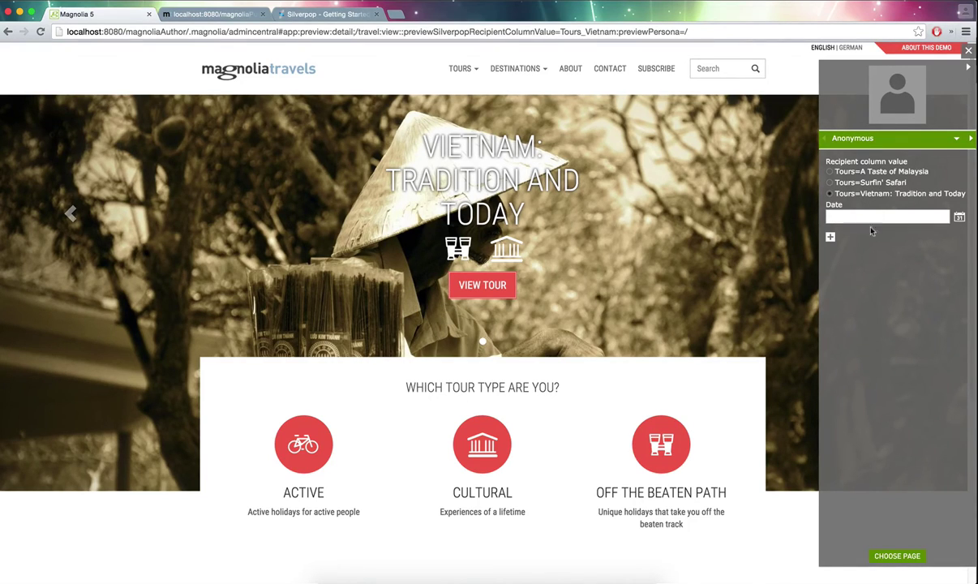
pyautogui.click(830, 238)
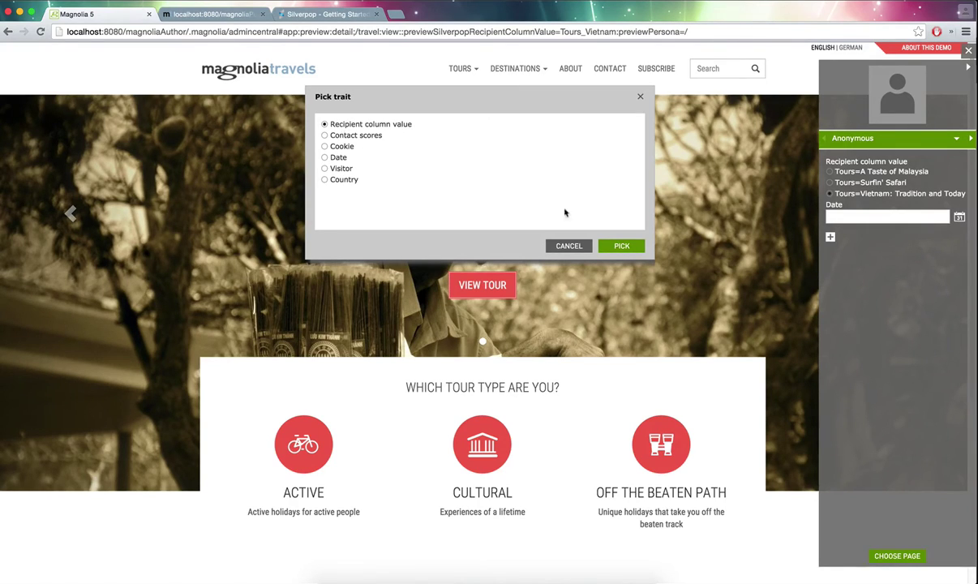
# - Add Recipient column value and Contact scores traits to the visitor preview, checking contact ranks
pyautogui.click(616, 247)
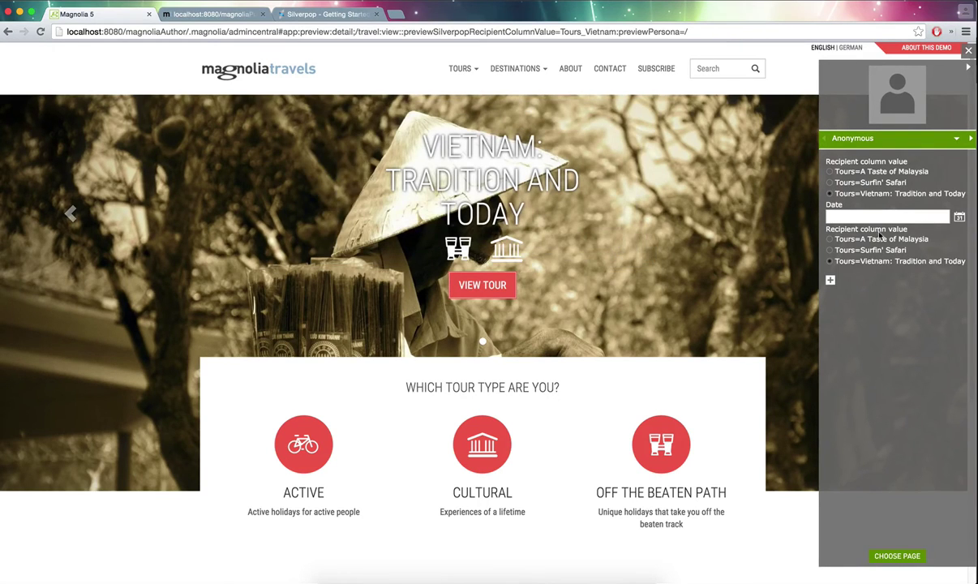
pyautogui.click(830, 280)
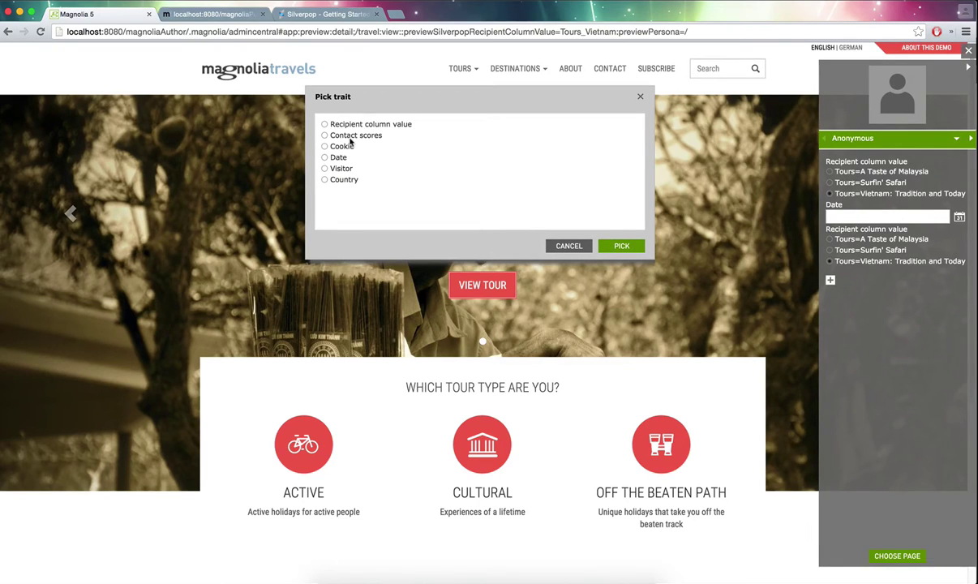
pyautogui.click(621, 246)
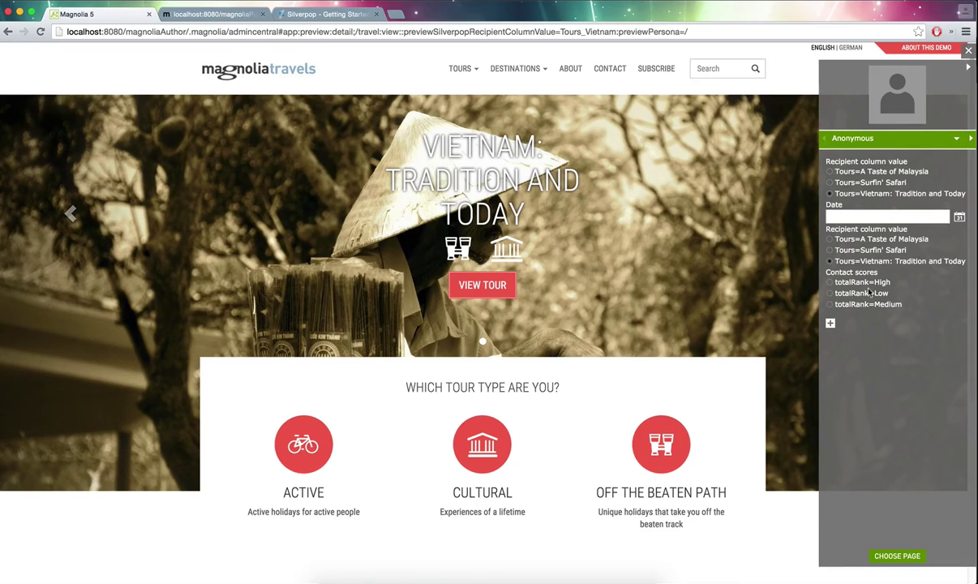
pyautogui.press('super+Tab')
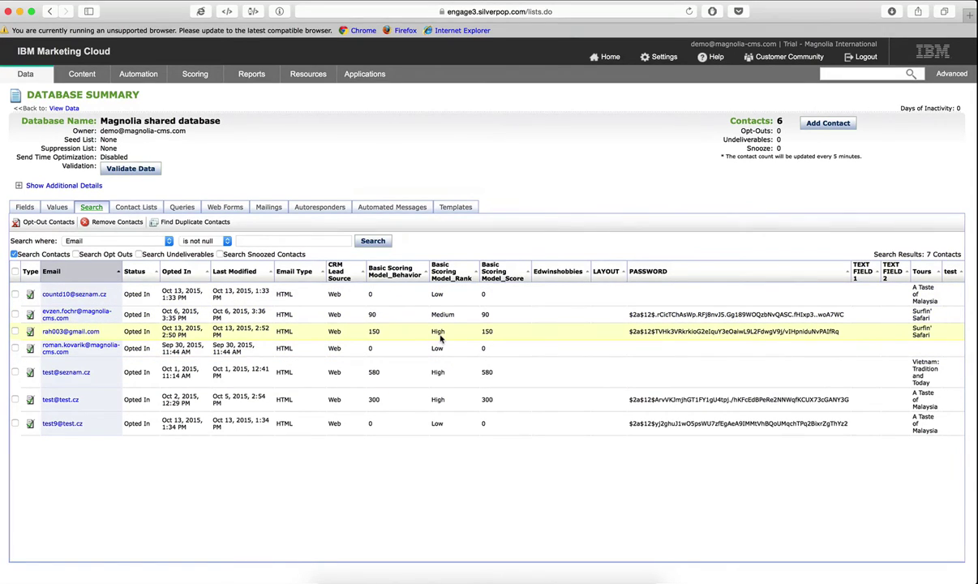
pyautogui.press('super+Tab')
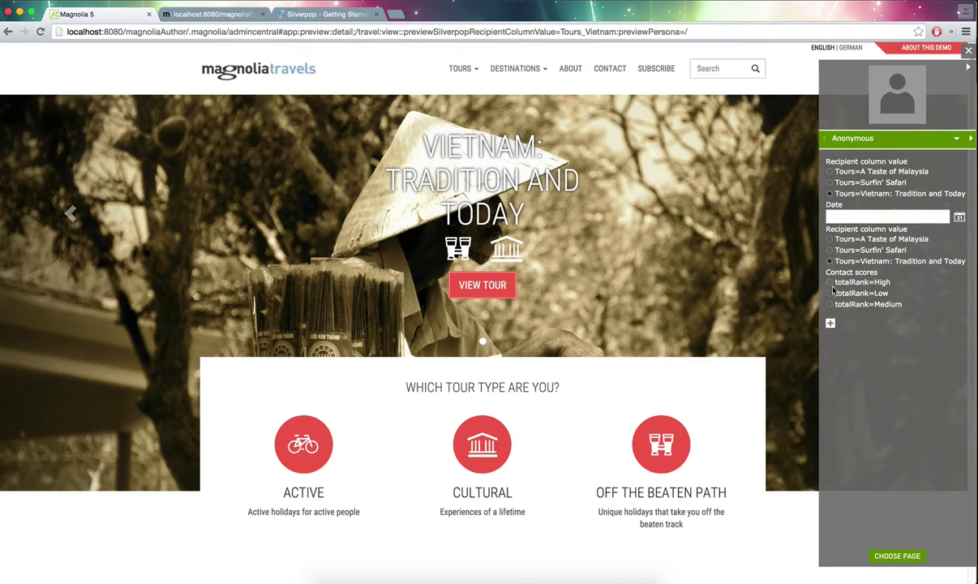
# - Preview the page for totalRank High, Low and Medium, then close the preview
pyautogui.click(829, 282)
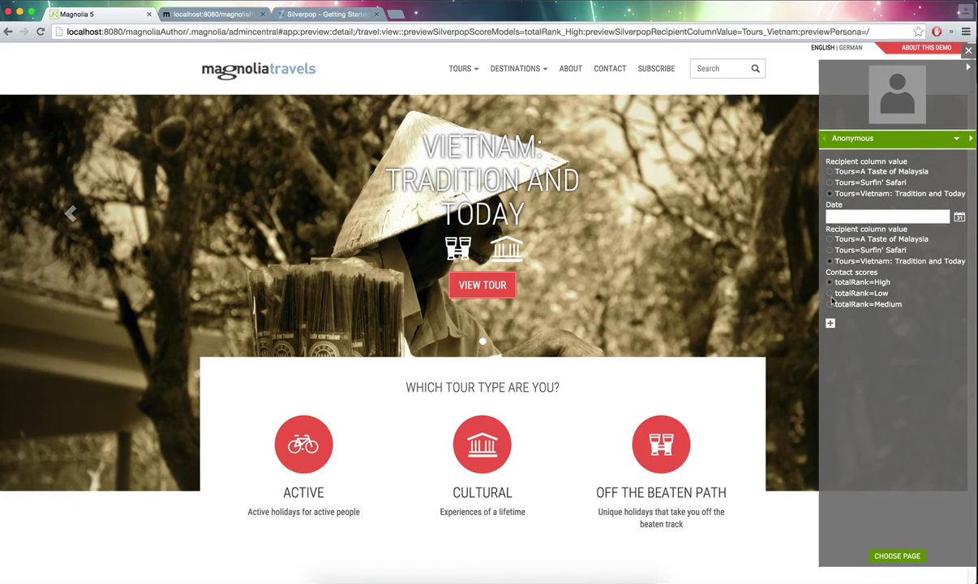
pyautogui.click(829, 293)
pyautogui.click(830, 304)
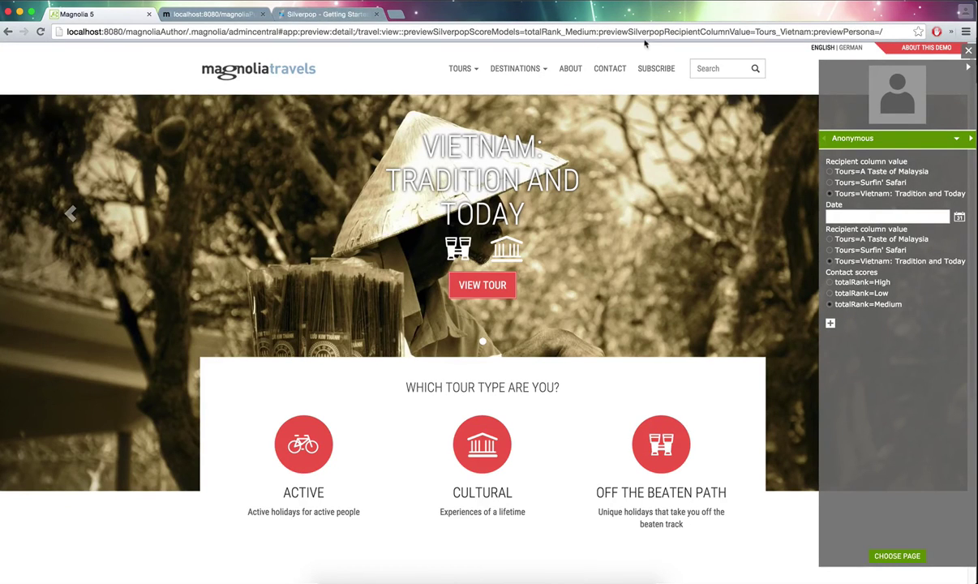
pyautogui.click(969, 52)
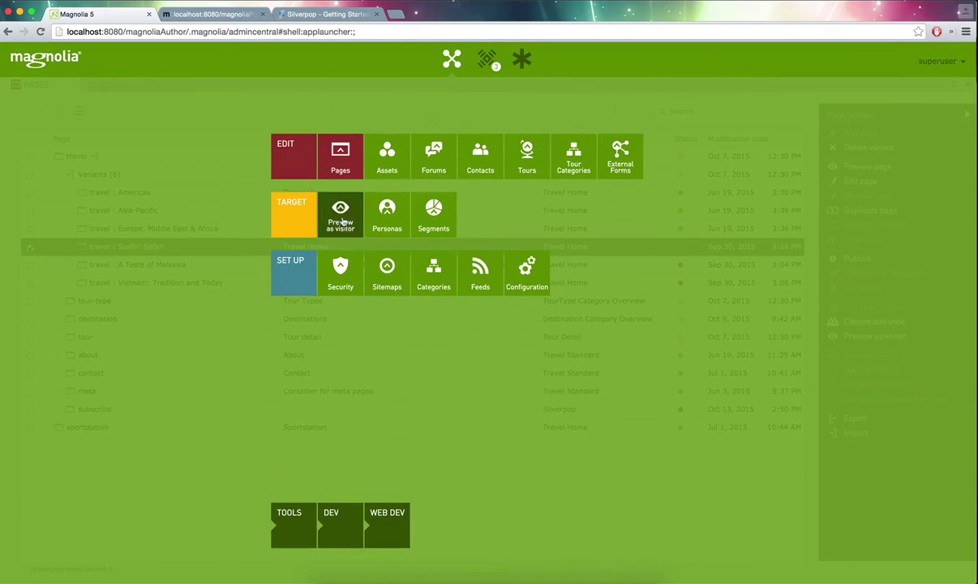
# - Give the Surfin' Safari audience a second Recipient column value trait with column LIST_ID
pyautogui.click(339, 165)
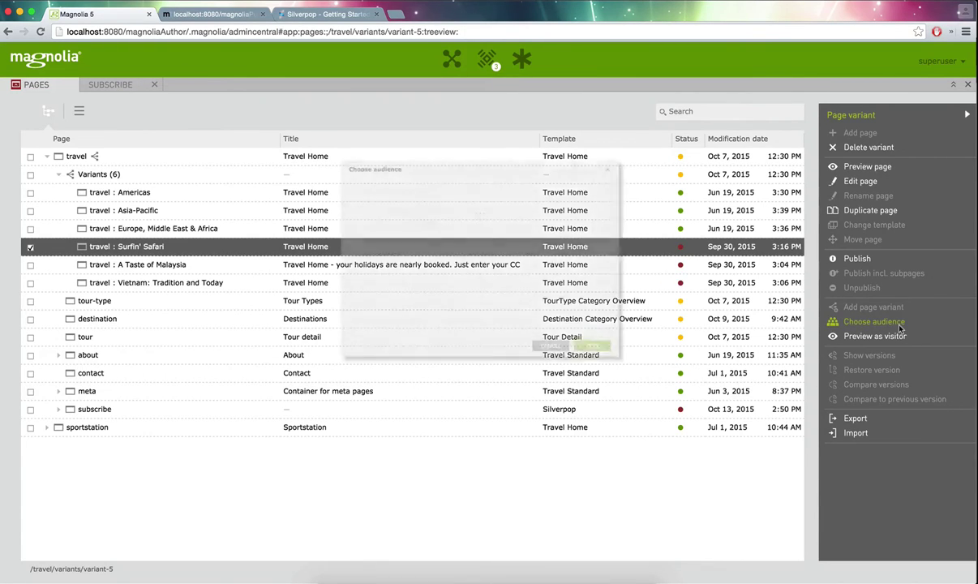
pyautogui.click(401, 341)
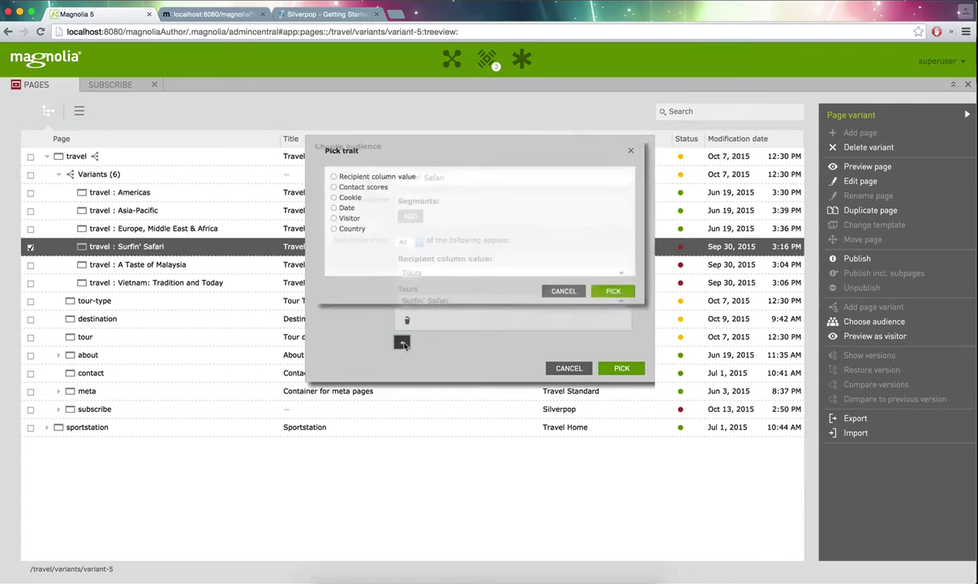
pyautogui.click(326, 173)
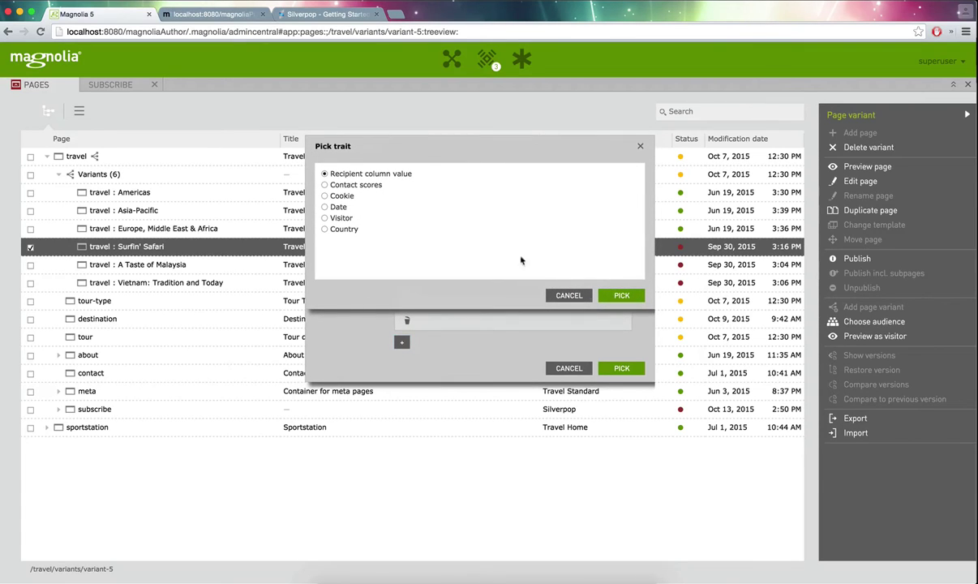
pyautogui.click(621, 295)
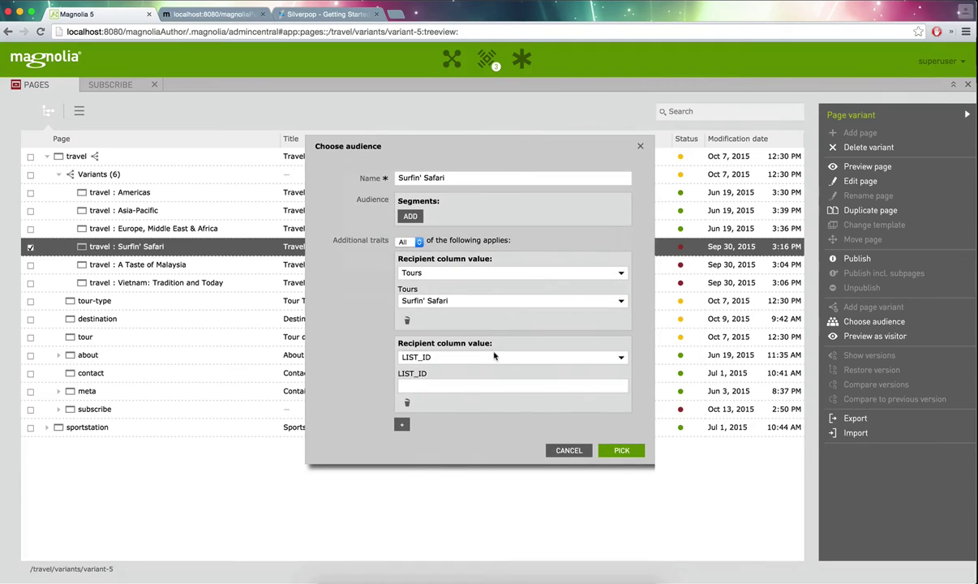
pyautogui.click(621, 357)
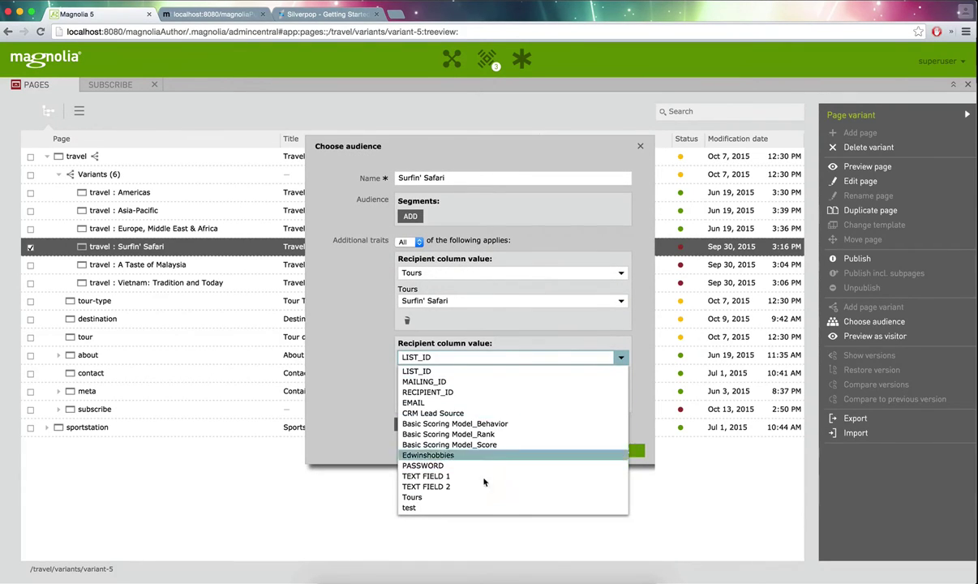
pyautogui.click(341, 424)
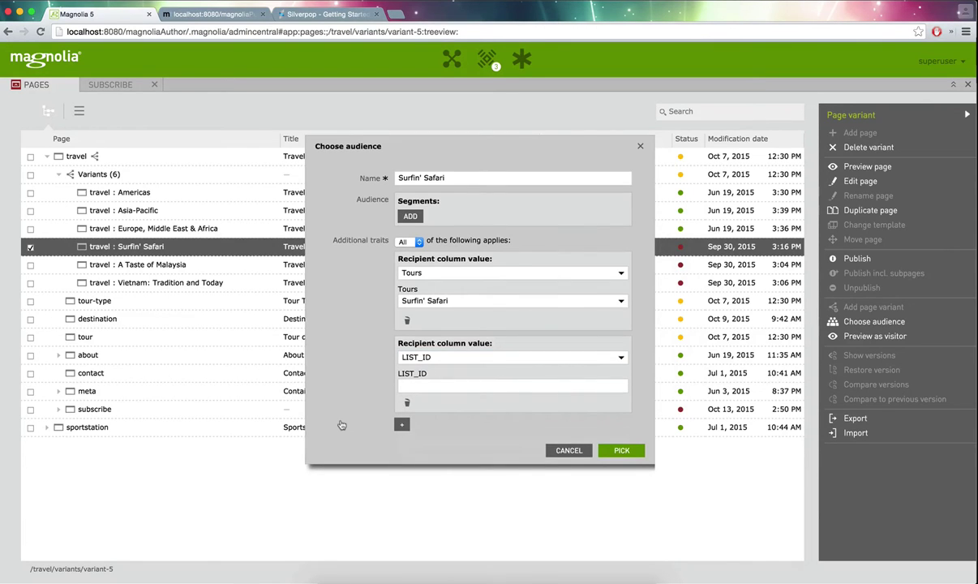
pyautogui.press('super+Tab')
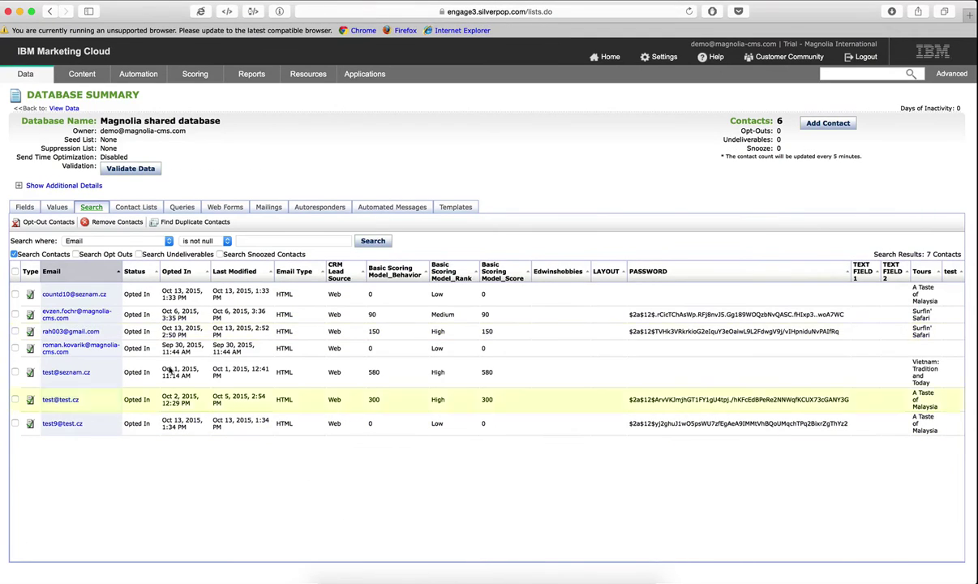
# - Review the field definitions of the Magnolia shared database in IBM Marketing Cloud
pyautogui.click(24, 207)
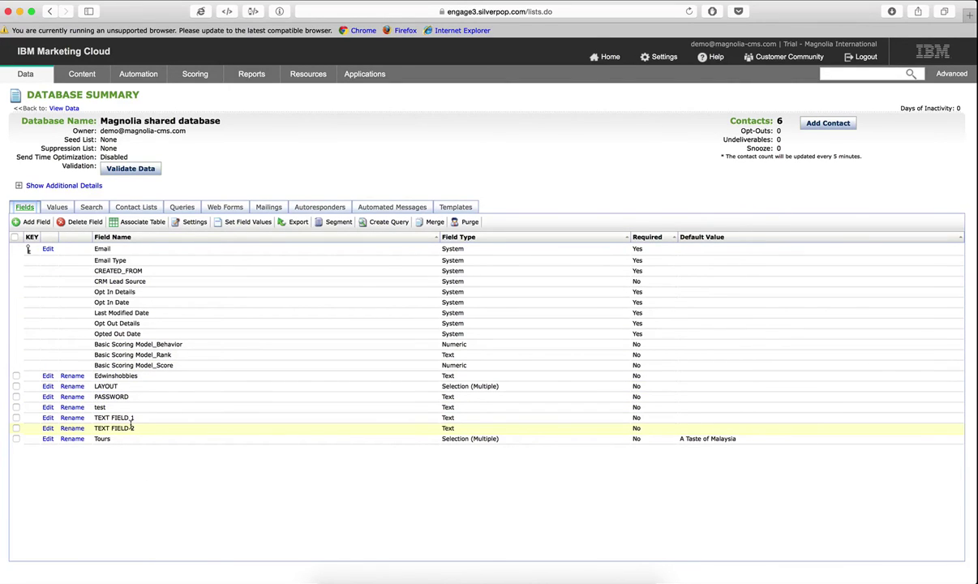
pyautogui.press('super+Tab')
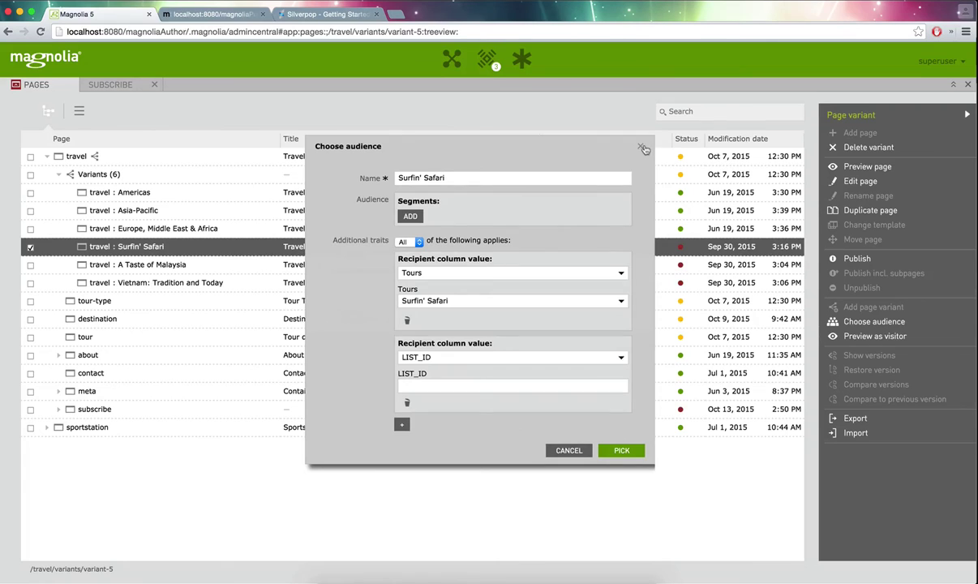
# - Close the Choose audience dialog and view the Subscribe page's Email and Tours form
pyautogui.click(640, 146)
pyautogui.click(110, 84)
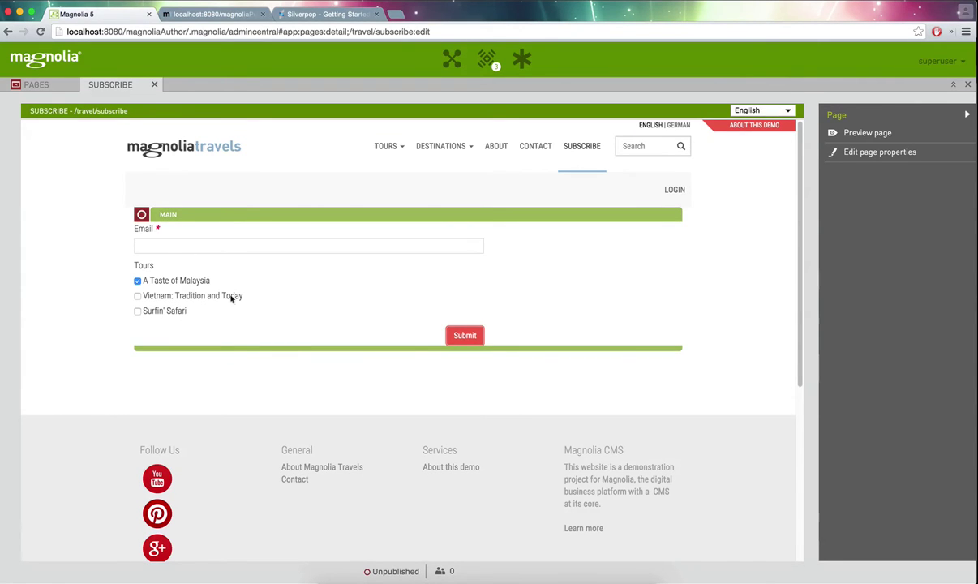
pyautogui.press('super+Tab')
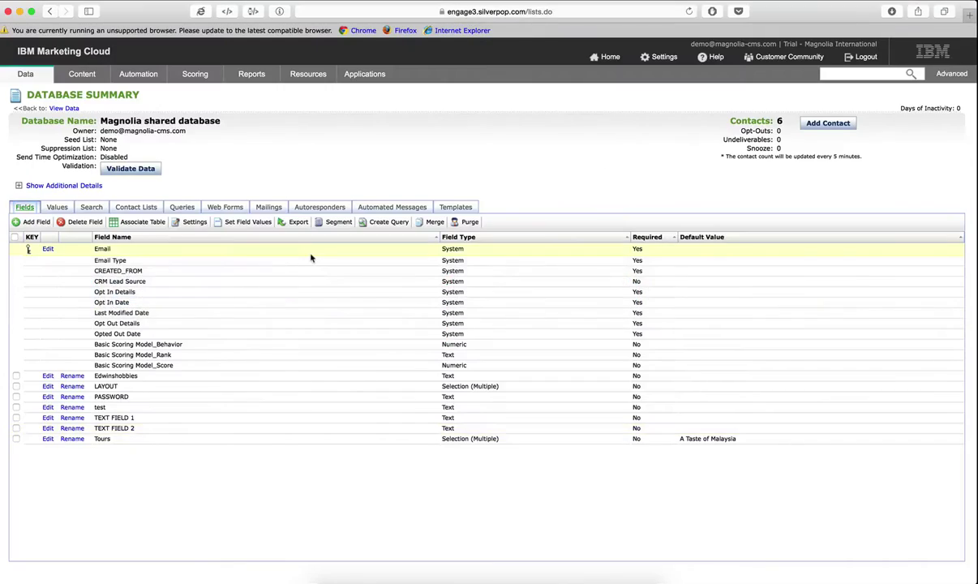
# - Add 'test' as a new selection value of the LAYOUT field and save it
pyautogui.click(47, 387)
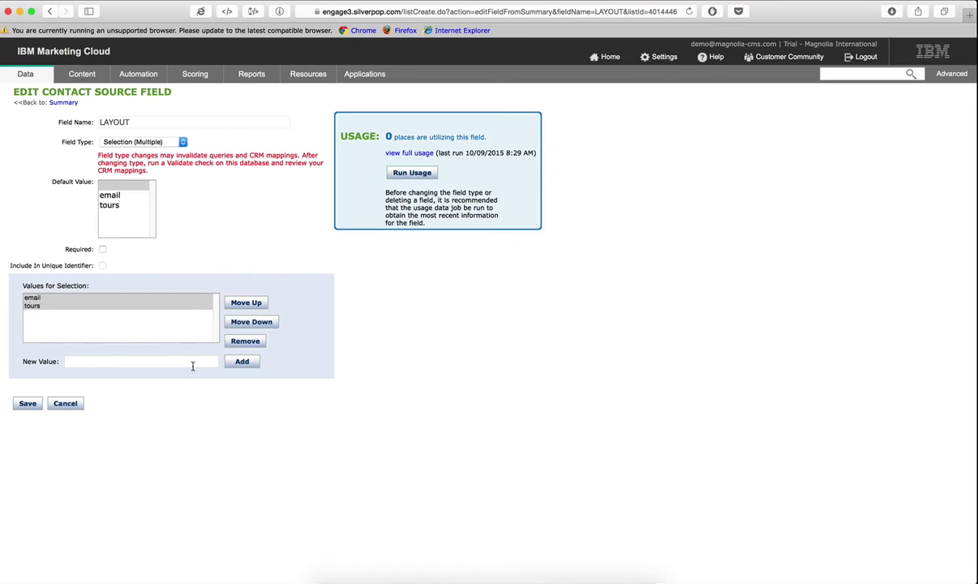
pyautogui.click(192, 366)
pyautogui.write('test')
pyautogui.click(248, 365)
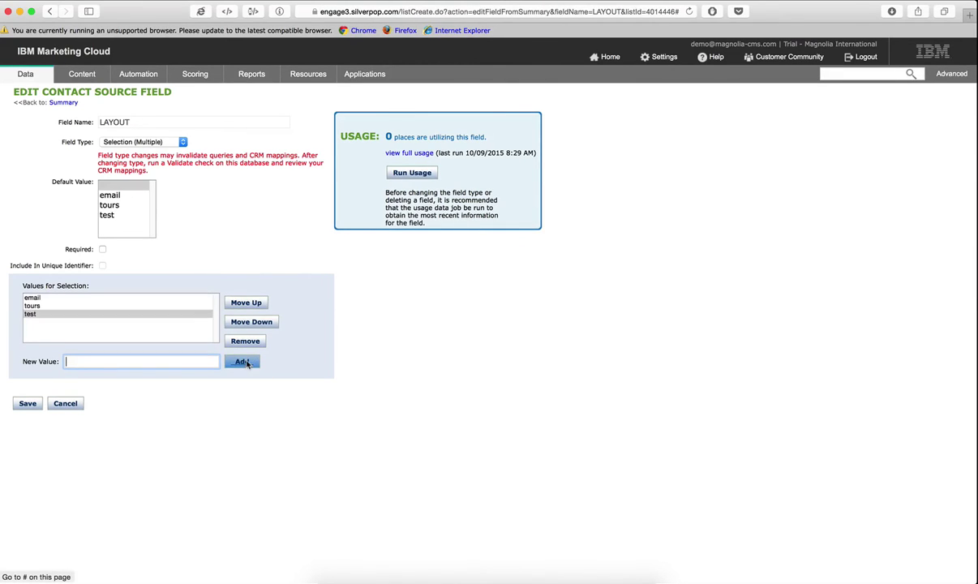
pyautogui.click(31, 404)
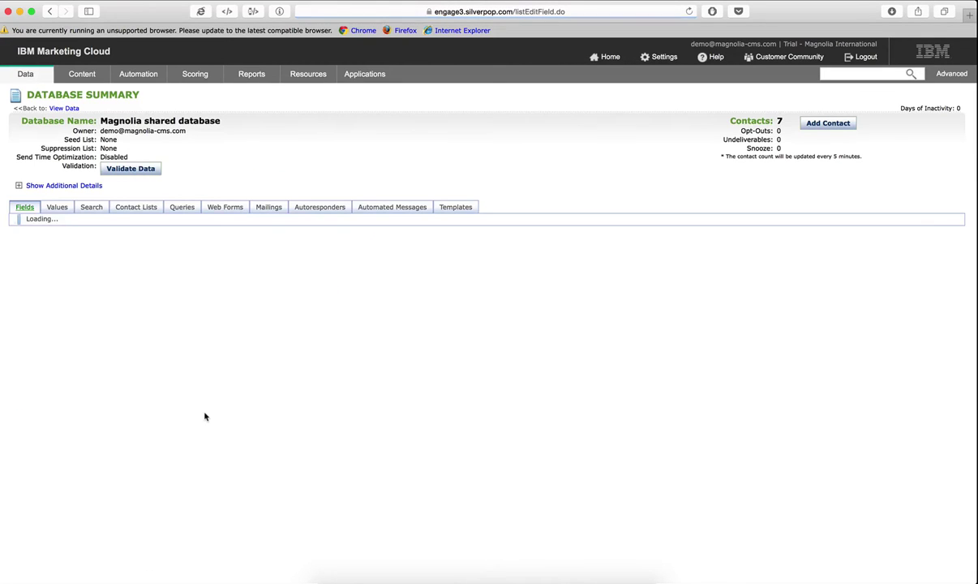
pyautogui.press('super+Tab')
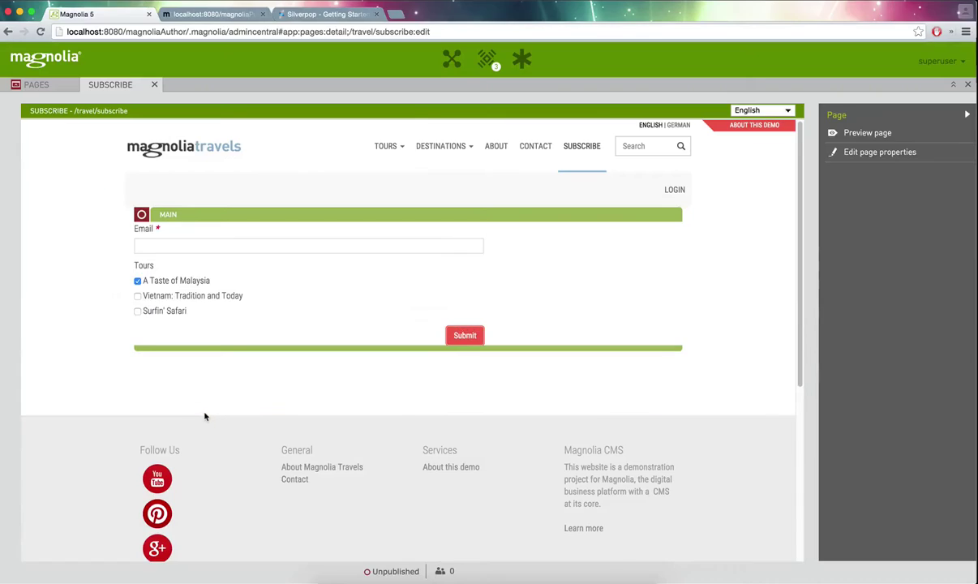
# - Reload the Subscribe form to show the new test field, then open the Destinations page
pyautogui.press('super+r')
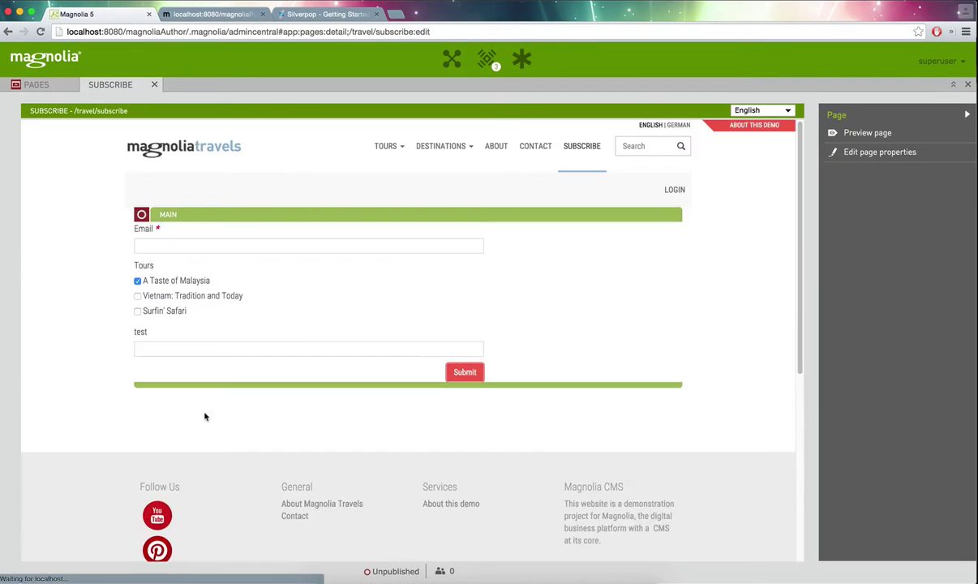
pyautogui.click(153, 347)
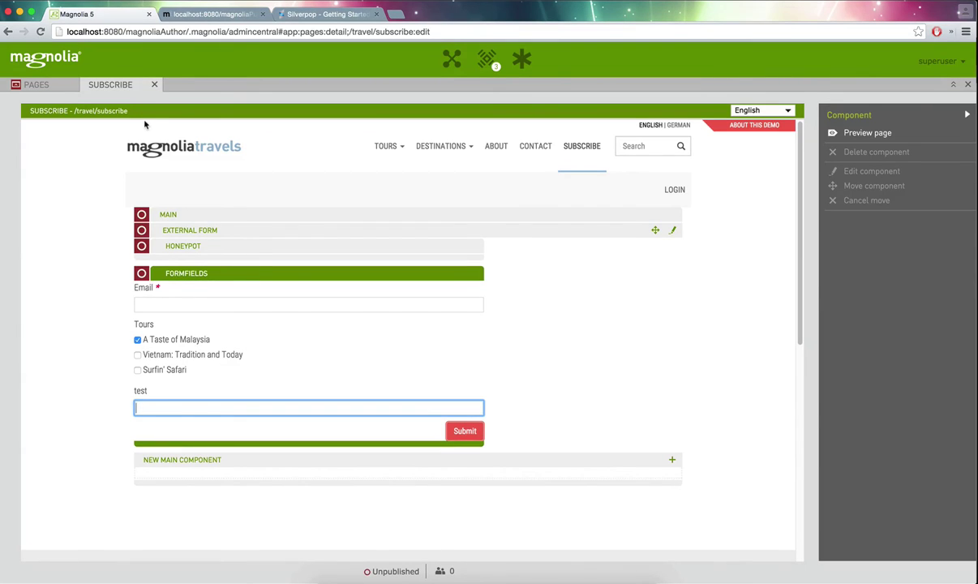
pyautogui.click(36, 84)
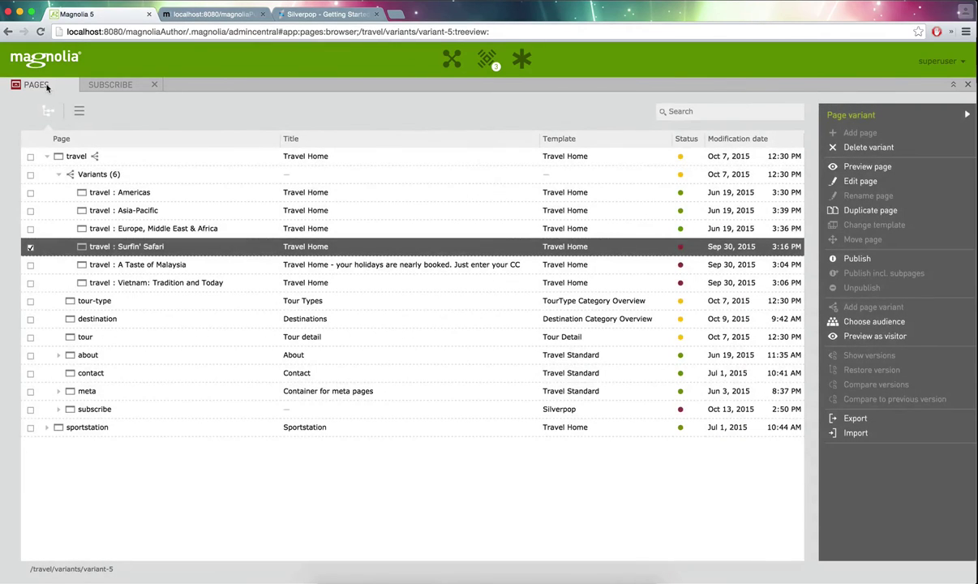
pyautogui.doubleClick(87, 321)
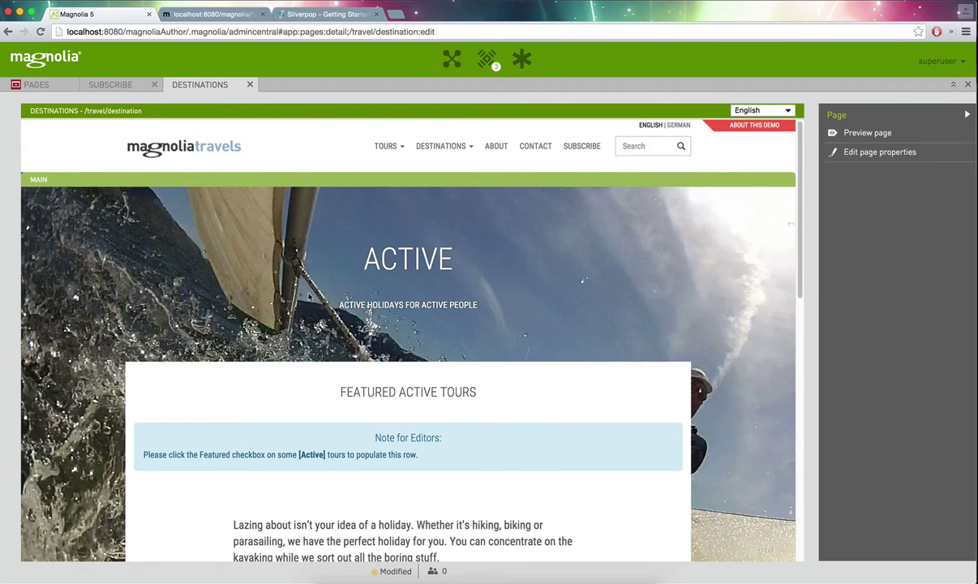
# - Preview the Destinations page, checking its Active tours text and site footer
pyautogui.click(445, 150)
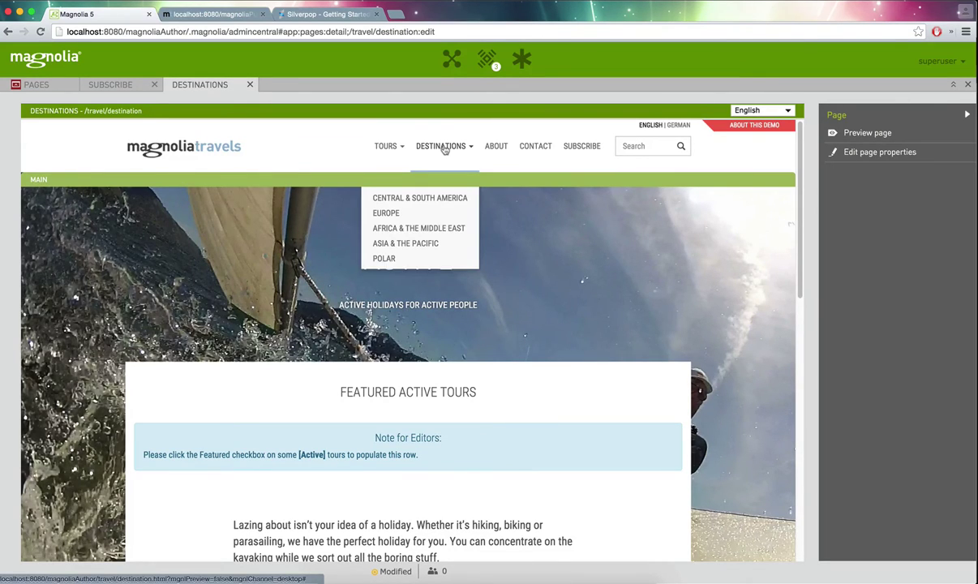
pyautogui.click(890, 135)
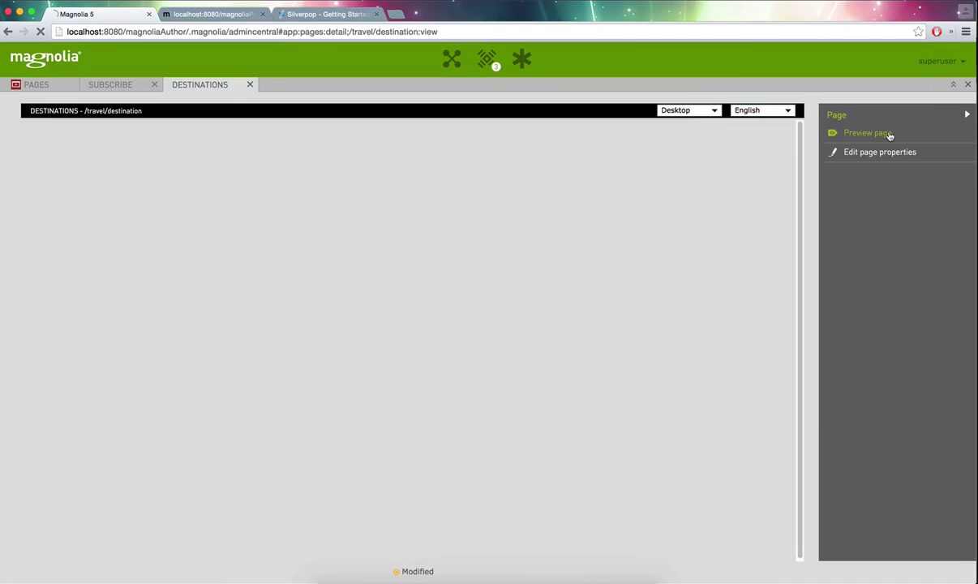
pyautogui.scroll(-5, 742, 280)
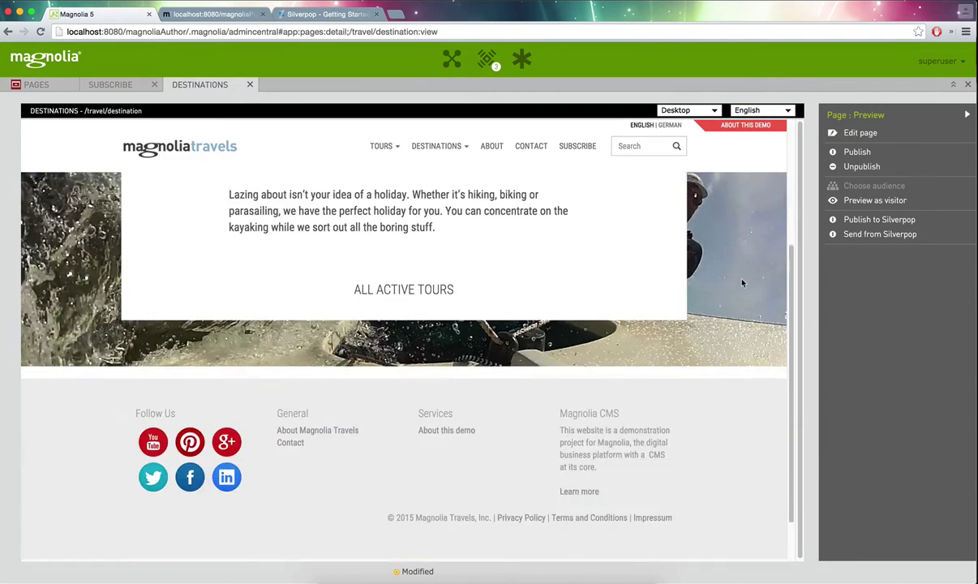
pyautogui.scroll(5, 742, 283)
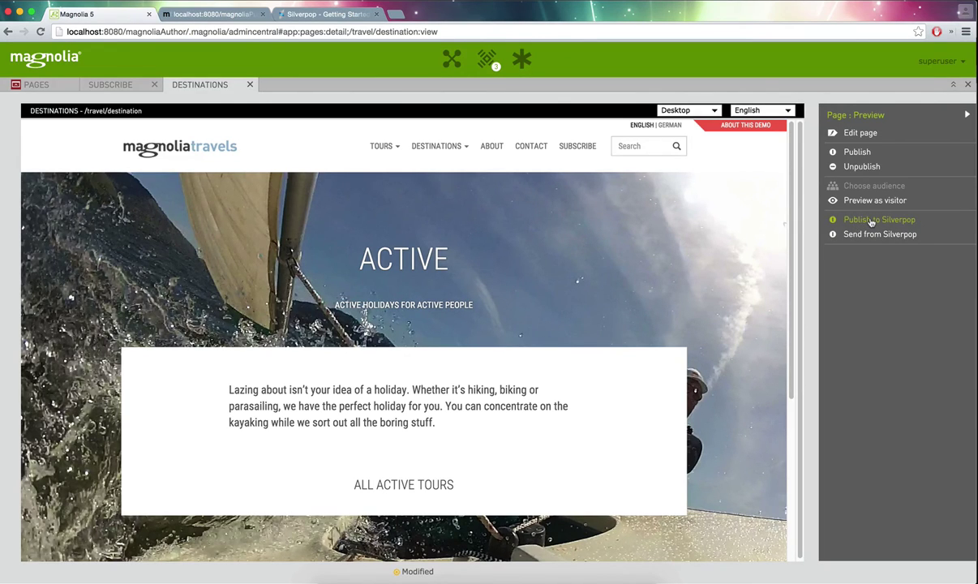
# - Open the Silverpop mail template dialog and inspect template foo-bar, its subject and sender address
pyautogui.click(871, 220)
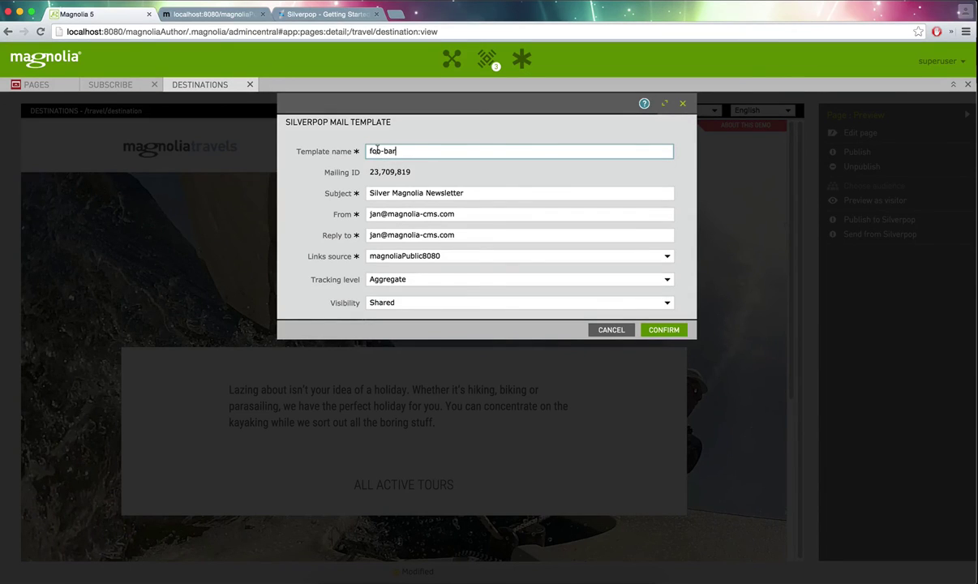
pyautogui.moveTo(358, 149); pyautogui.dragTo(412, 150)
pyautogui.click(412, 150)
pyautogui.moveTo(364, 193); pyautogui.dragTo(438, 193)
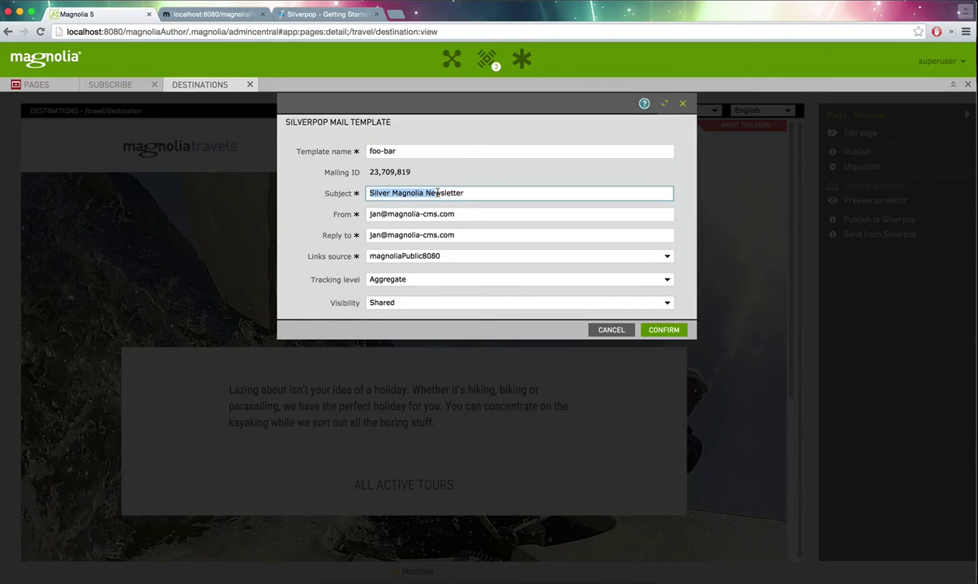
pyautogui.moveTo(370, 213); pyautogui.dragTo(436, 214)
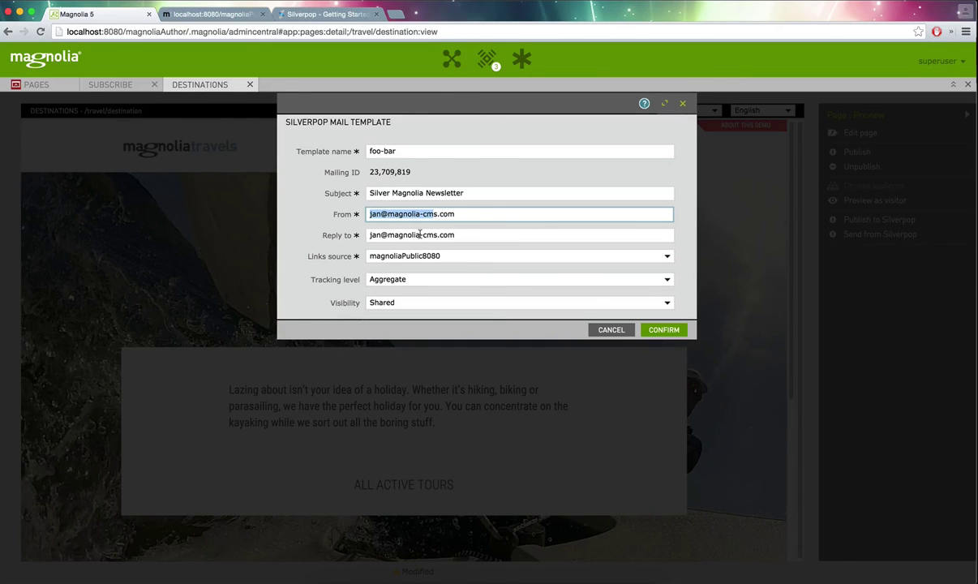
# - Keep magnoliaPublic8080 links source, Aggregate tracking and Shared visibility, then cancel the dialog
pyautogui.click(414, 261)
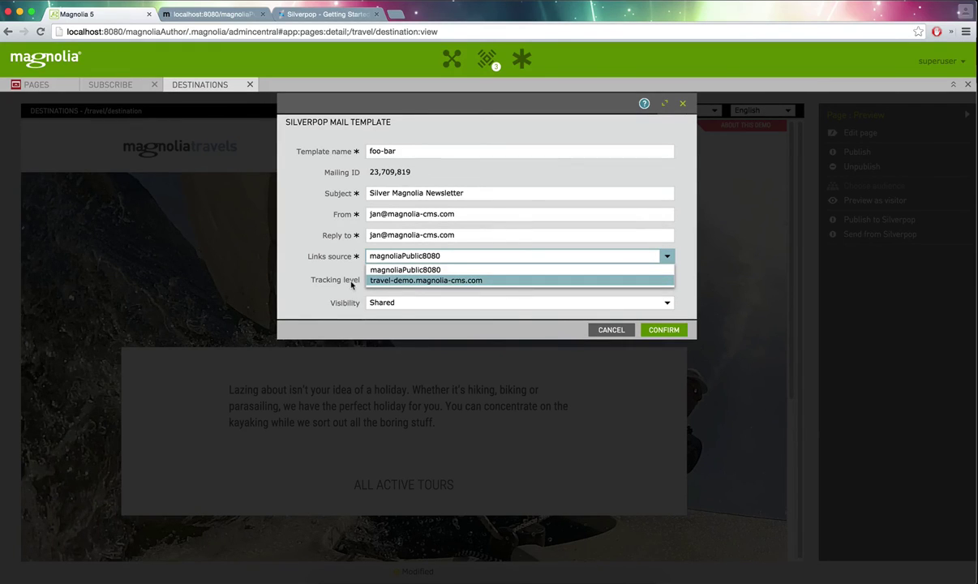
pyautogui.click(351, 283)
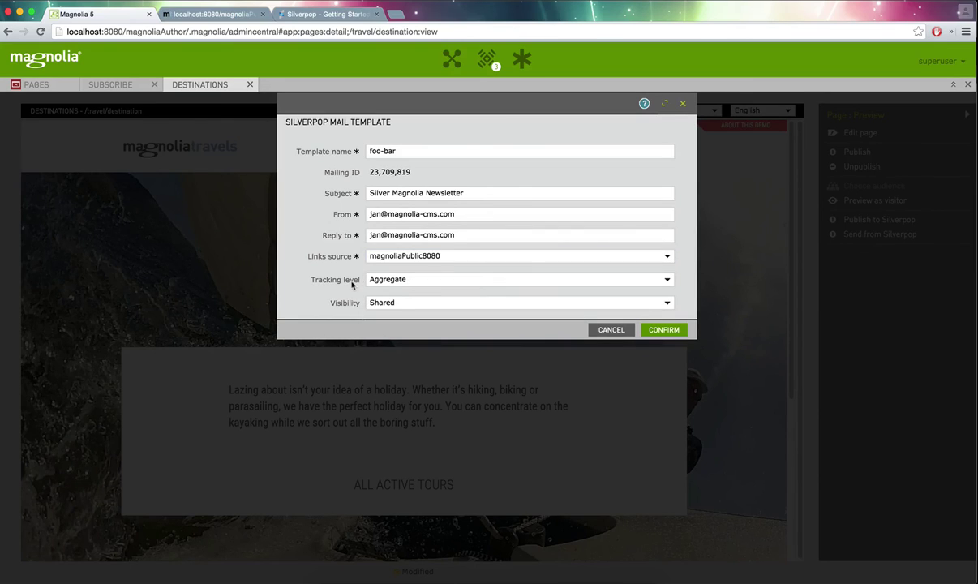
pyautogui.click(397, 281)
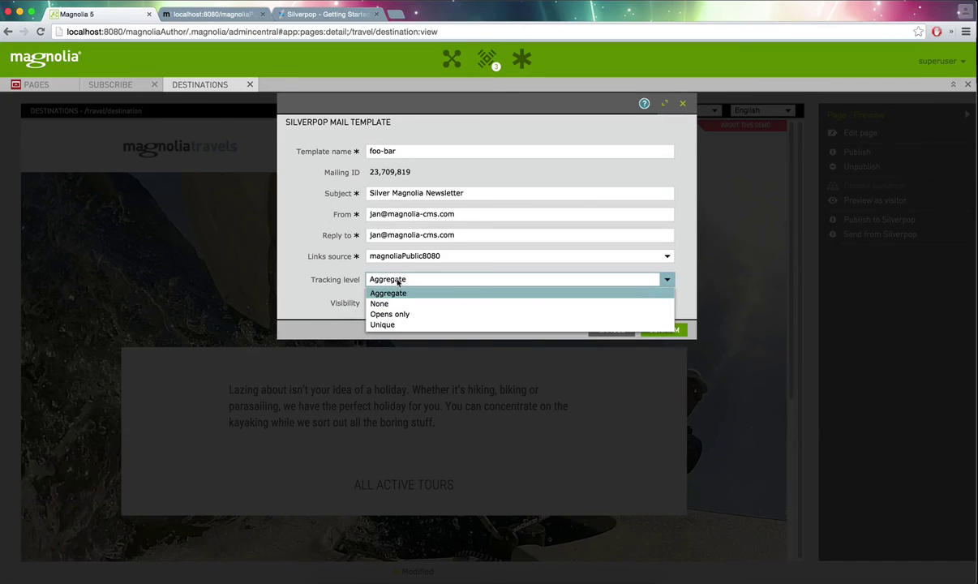
pyautogui.click(319, 269)
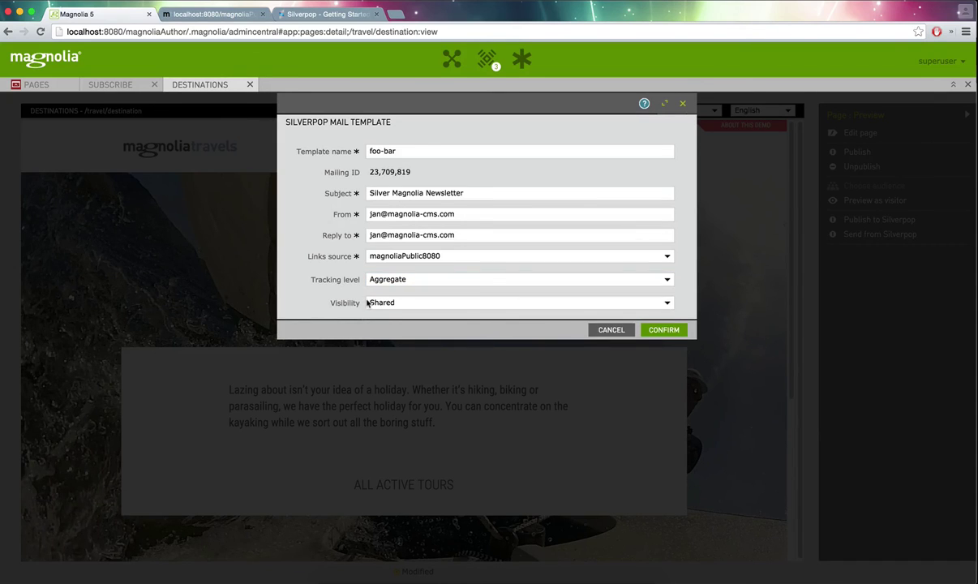
pyautogui.click(367, 303)
pyautogui.click(341, 298)
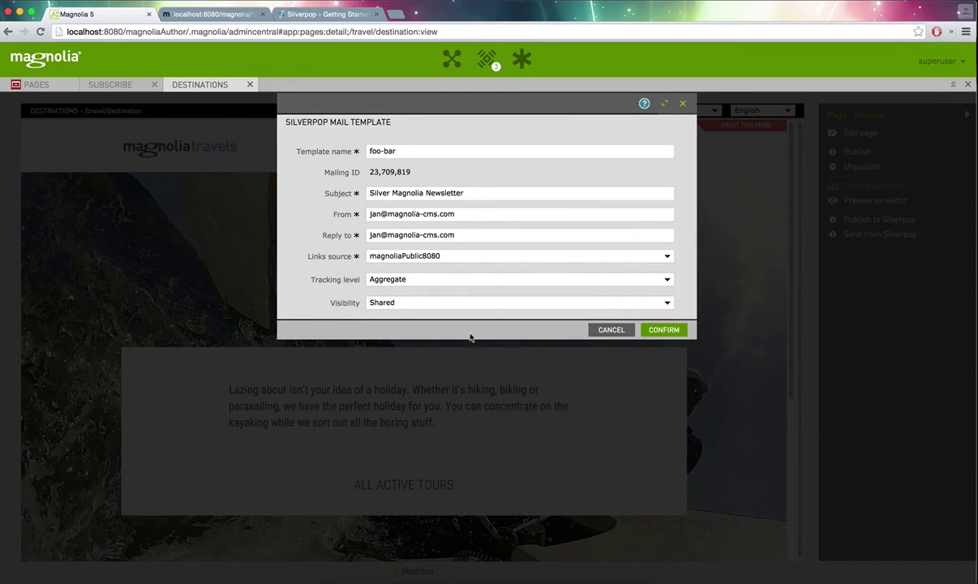
pyautogui.click(612, 330)
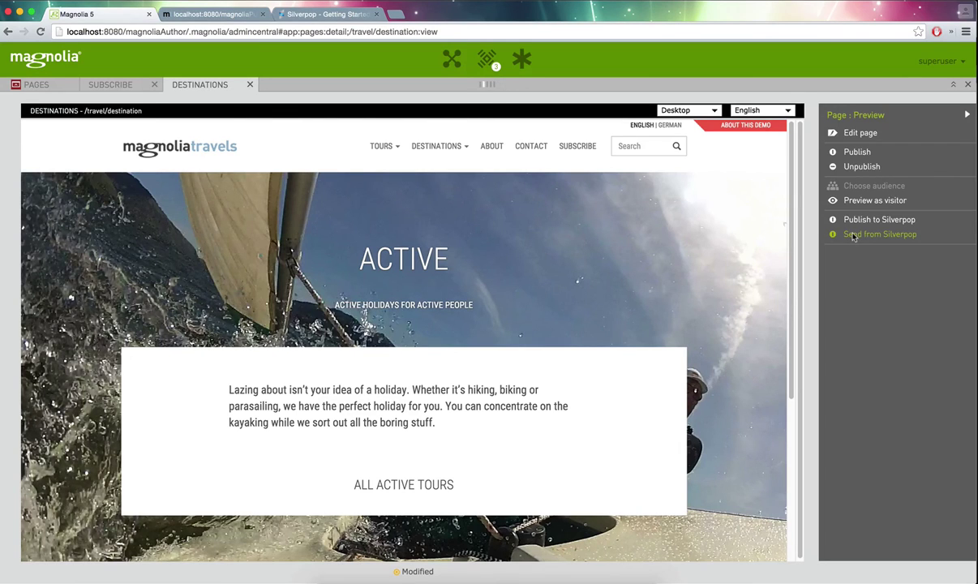
# - Send the page from Silverpop to the Magnolia shared database list and open the mailing link
pyautogui.click(853, 235)
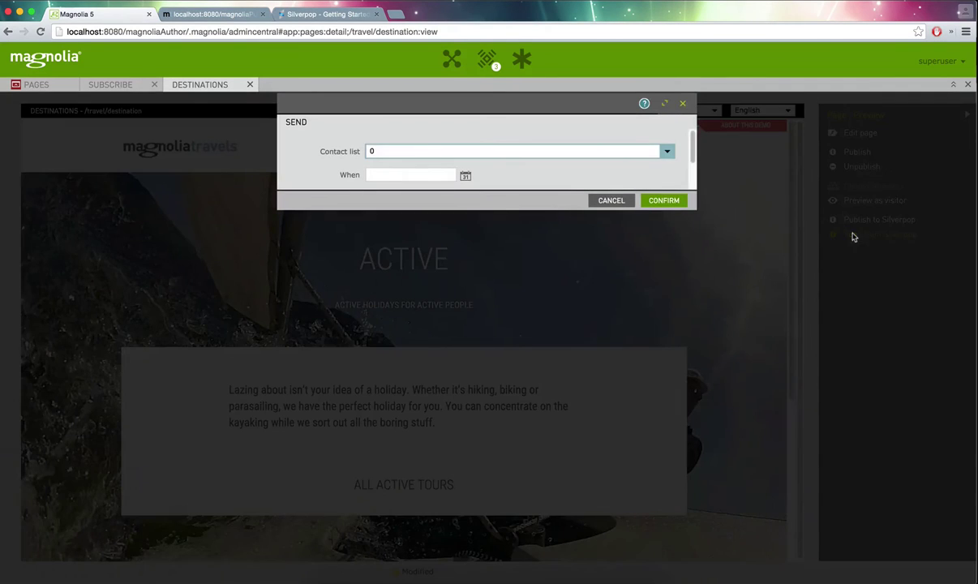
pyautogui.click(494, 150)
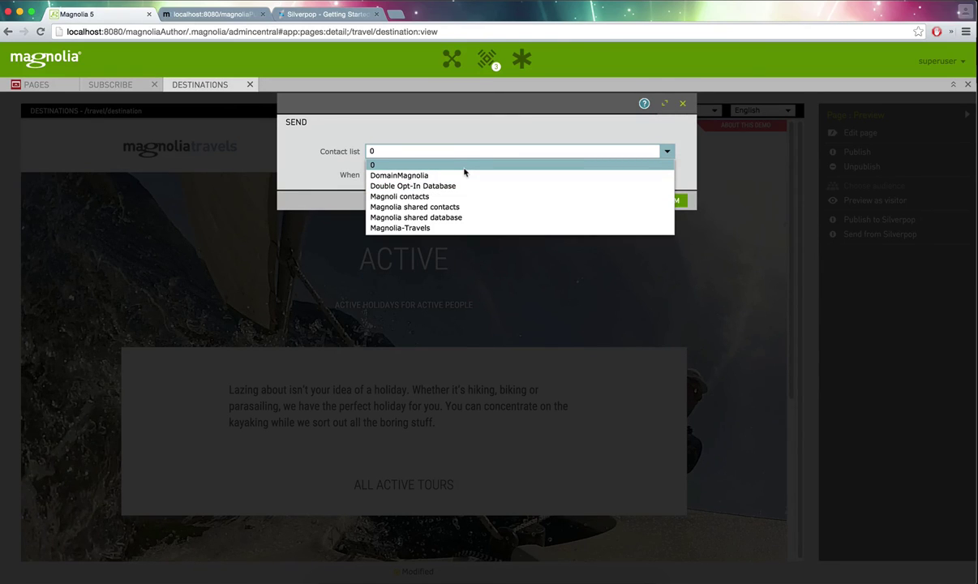
pyautogui.click(465, 217)
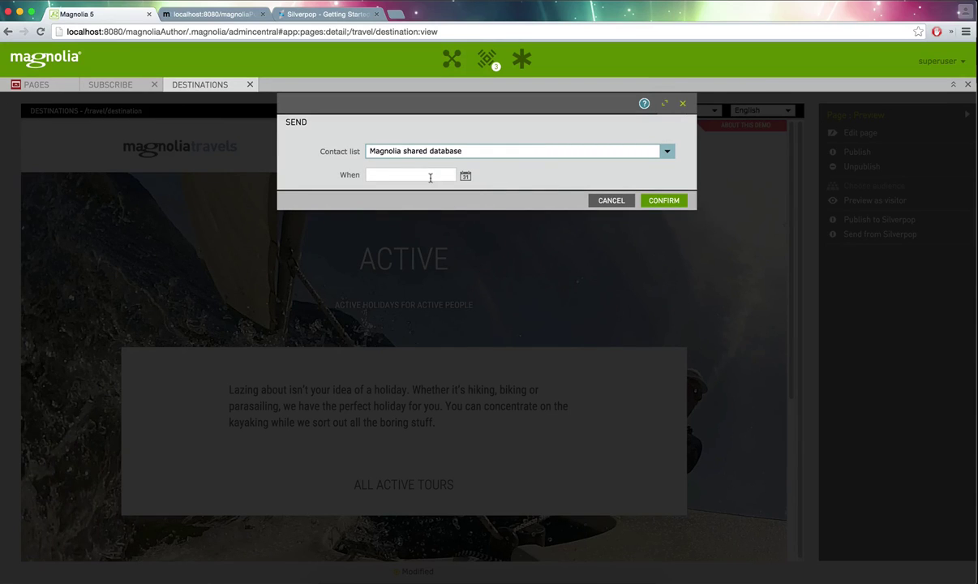
pyautogui.click(664, 200)
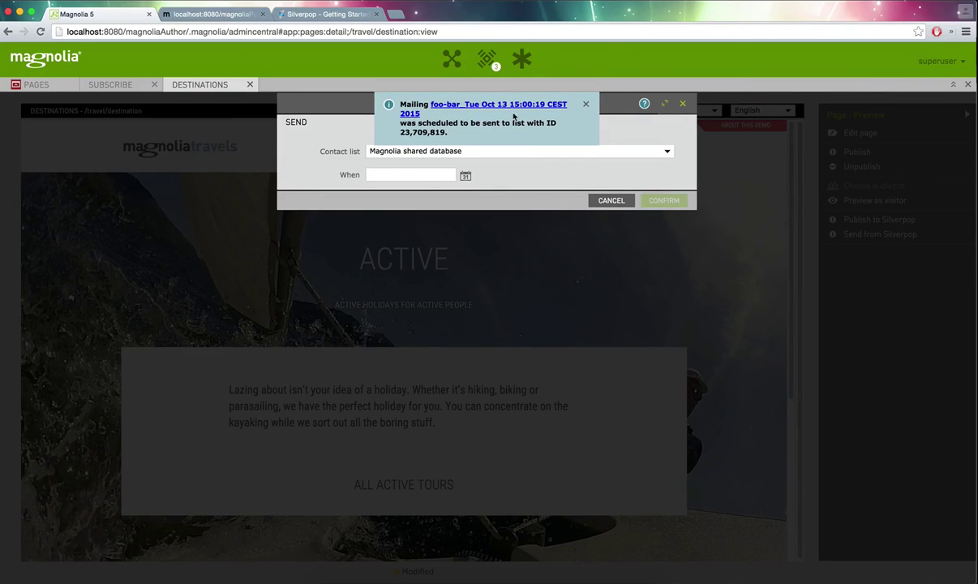
pyautogui.click(494, 108)
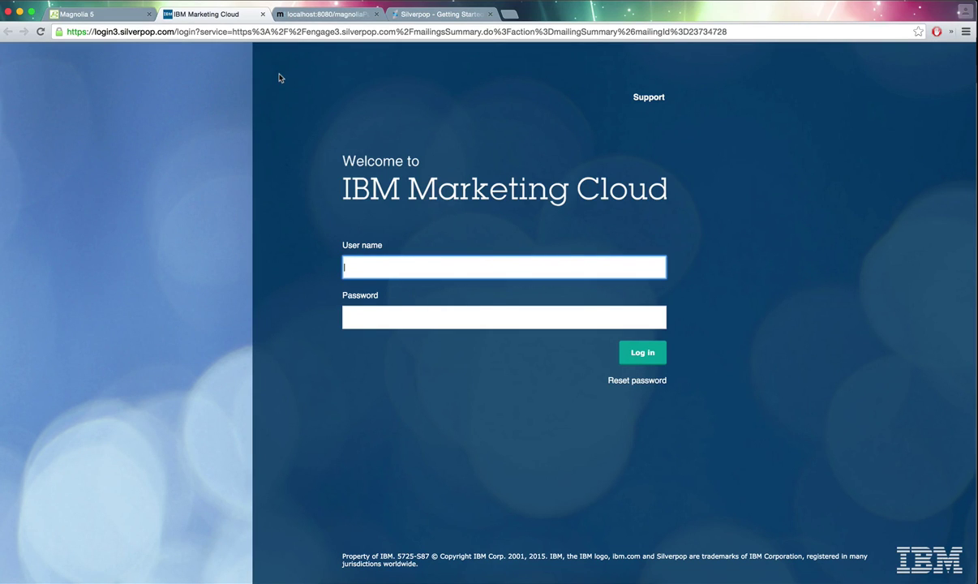
# - Show IBM Marketing Cloud's Content > Sent list, topped by the new foo-bar mailing
pyautogui.press('super+Tab')
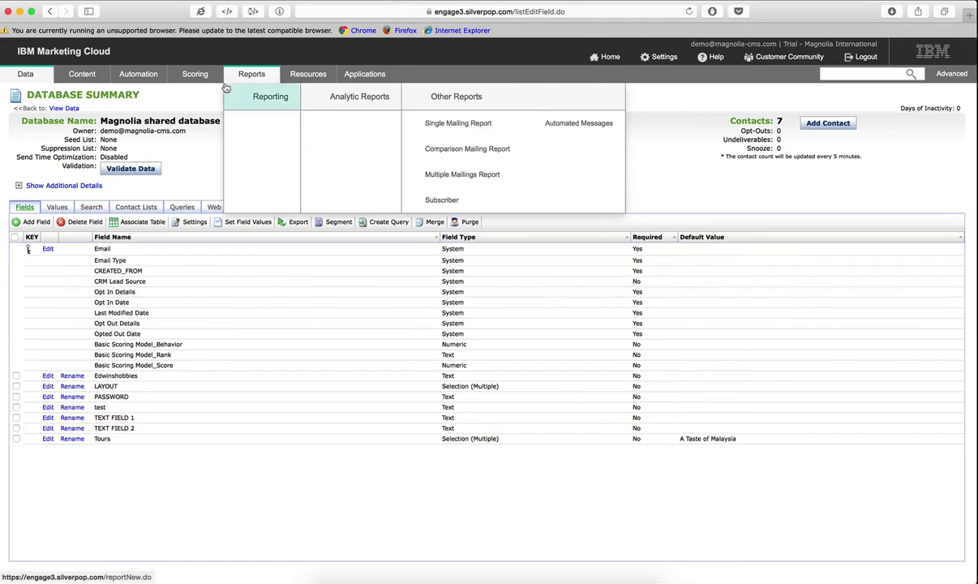
pyautogui.moveTo(143, 81)
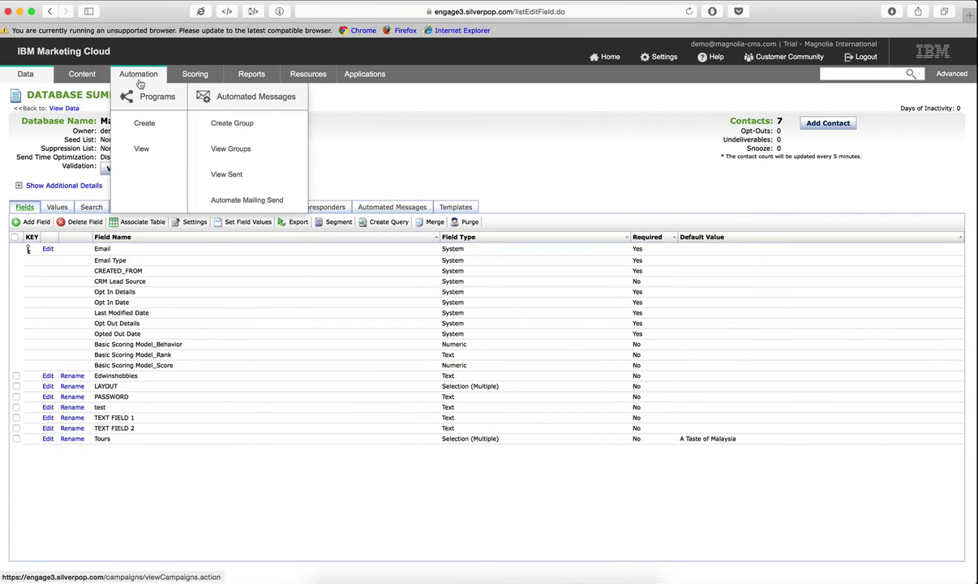
pyautogui.moveTo(85, 78)
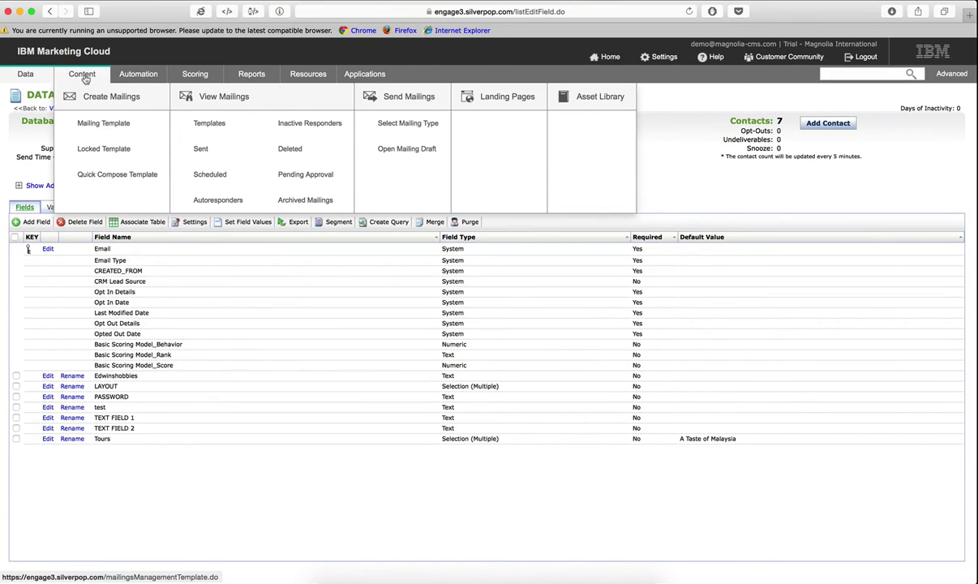
pyautogui.click(203, 151)
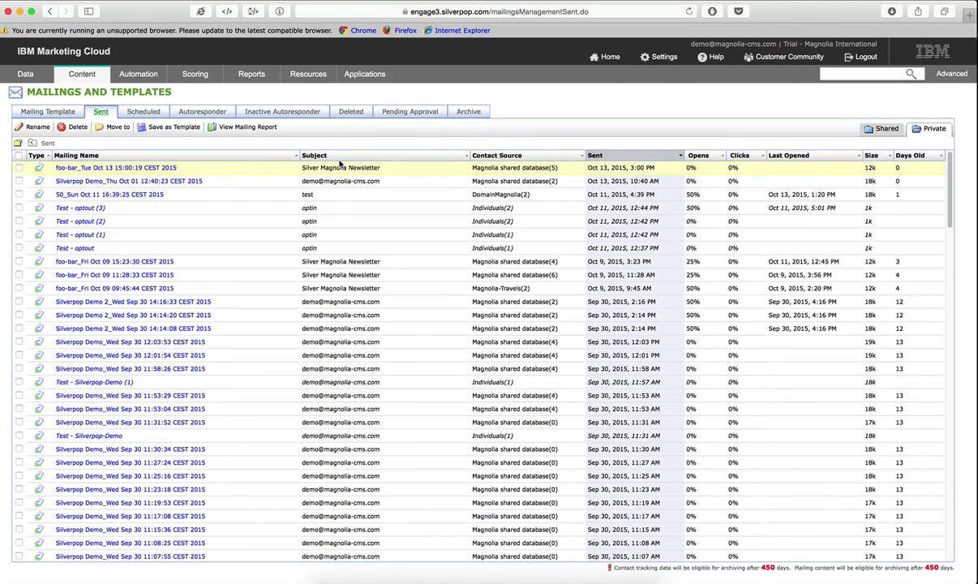
# - Open the foo-bar mailing's summary, review its Active newsletter HTML preview, then bring Mail forward
pyautogui.click(111, 169)
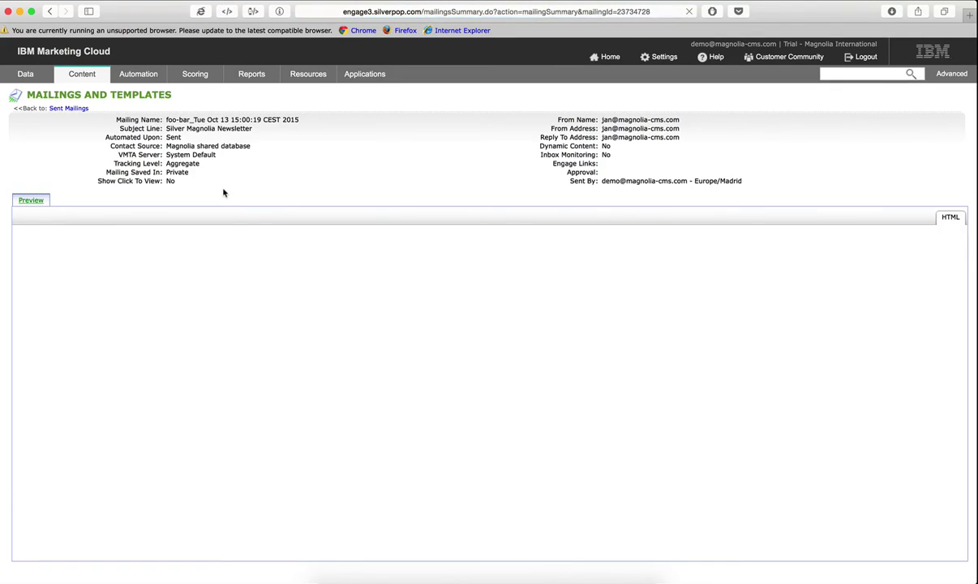
pyautogui.scroll(-5, 298, 430)
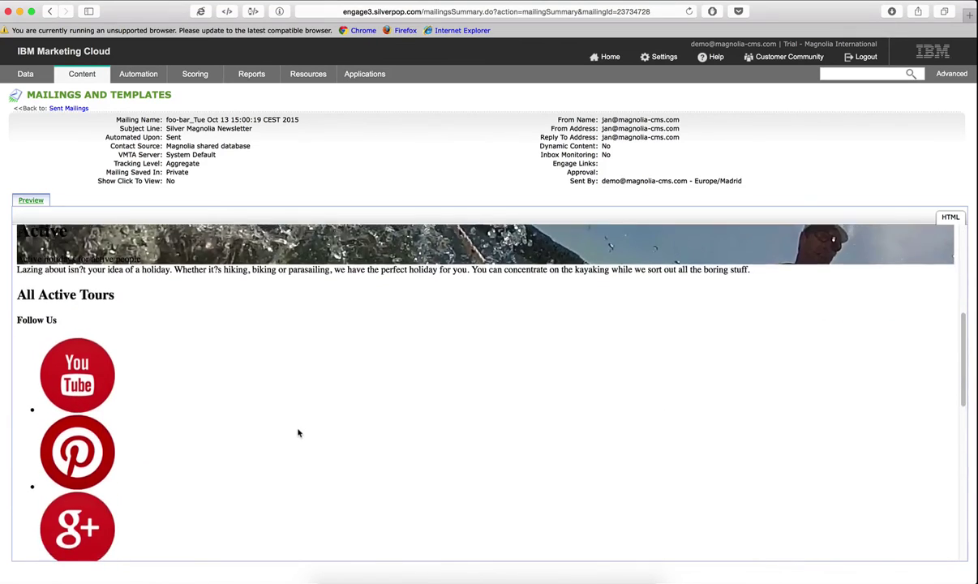
pyautogui.scroll(5, 298, 432)
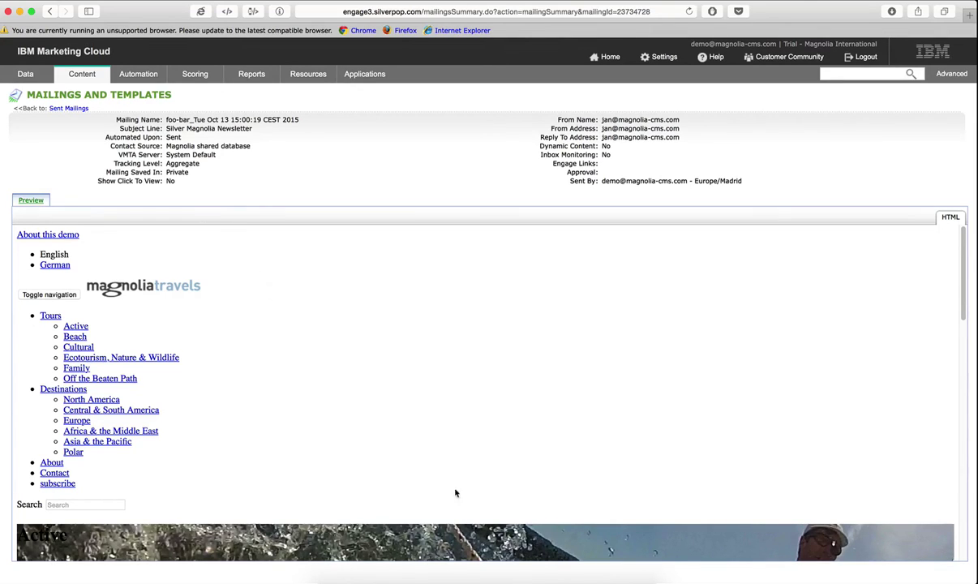
pyautogui.click(349, 574)
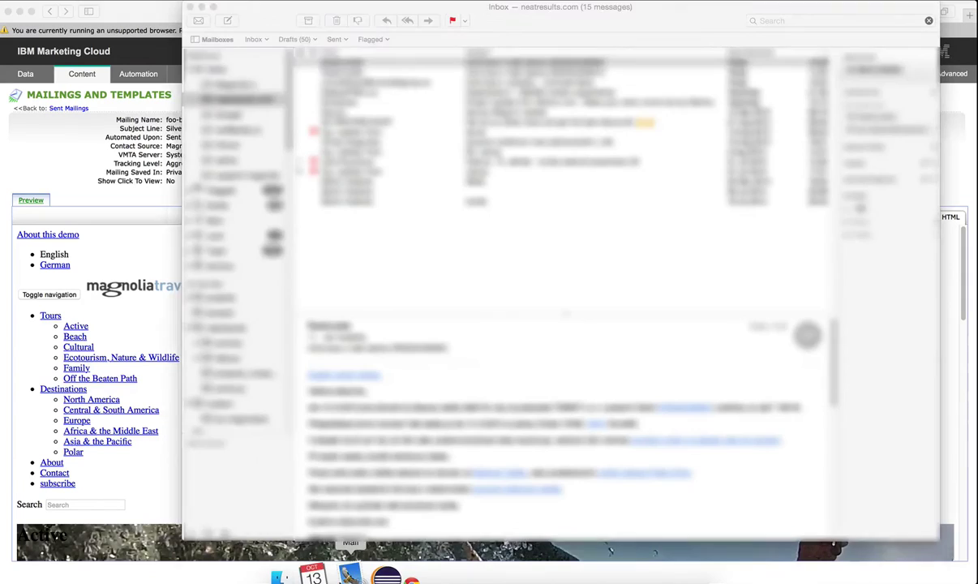
# - Fetch new mail in the Google inbox and open the Silver Magnolia Newsletter showing the Active banner
pyautogui.click(234, 116)
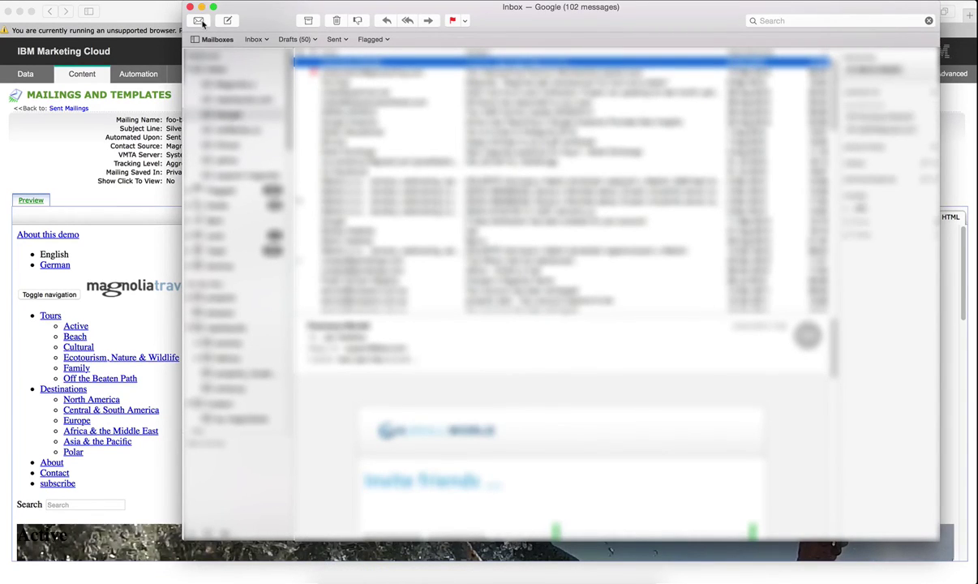
pyautogui.click(198, 20)
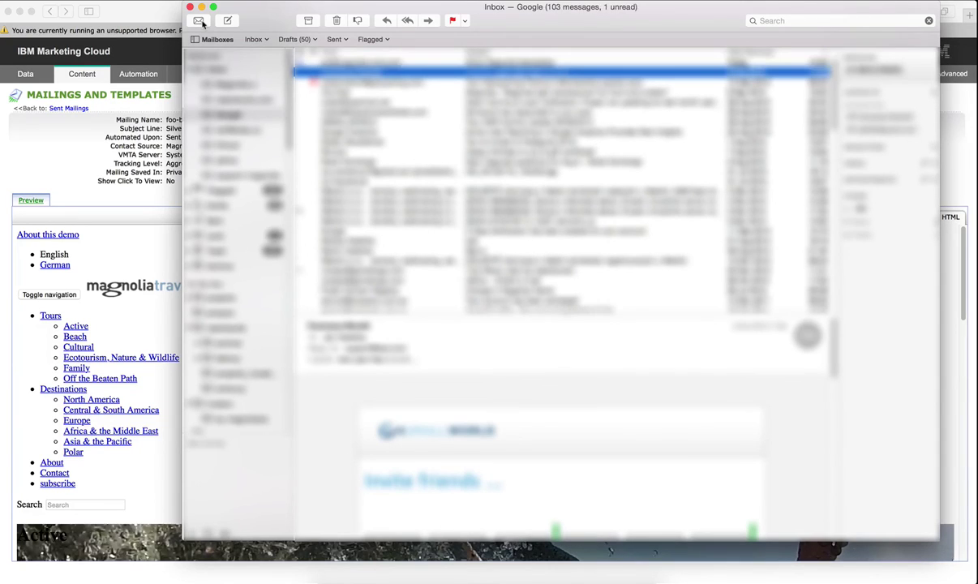
pyautogui.click(336, 65)
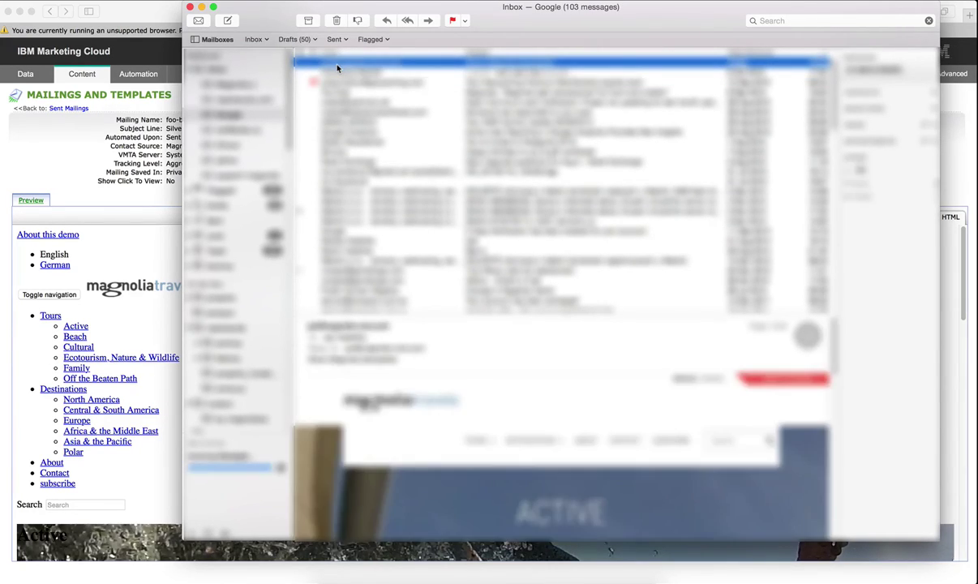
pyautogui.doubleClick(336, 67)
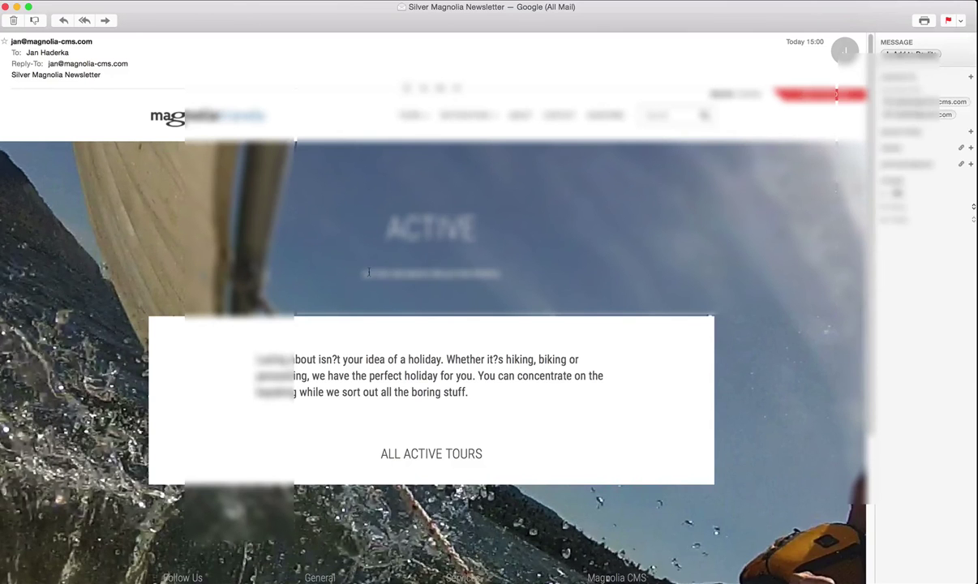
pyautogui.scroll(-4, 376, 277)
pyautogui.scroll(4, 375, 278)
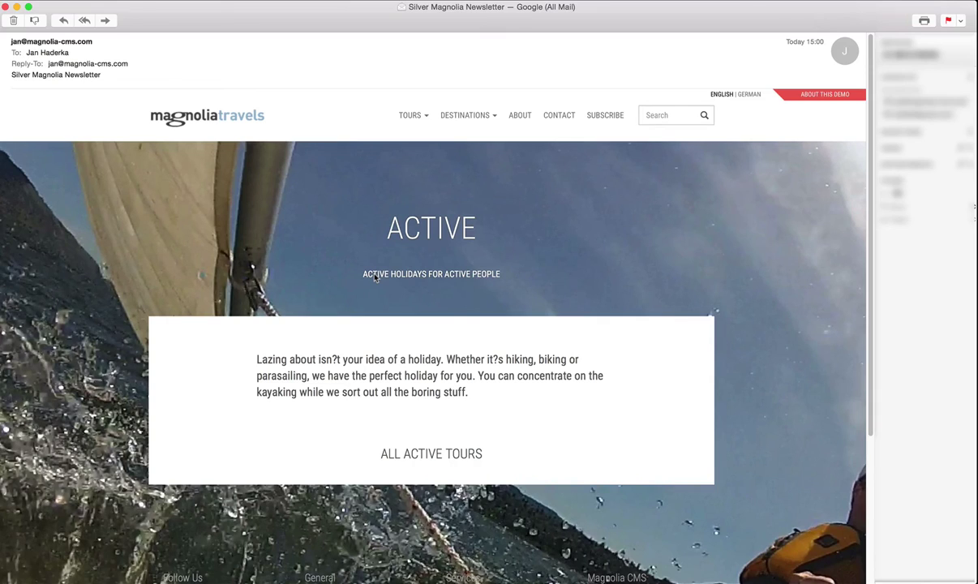
pyautogui.press('super+Tab')
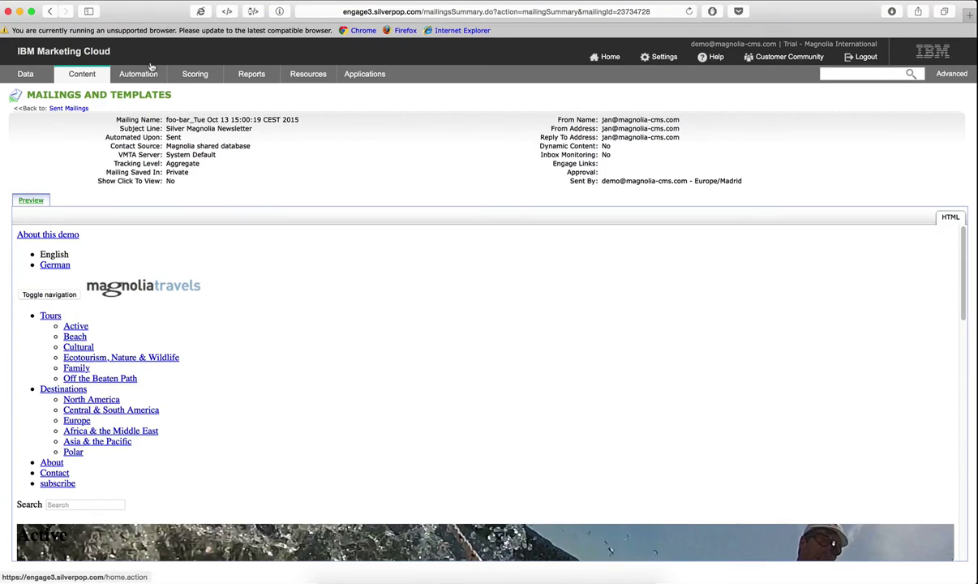
# - Return to the Magnolia 5 tab in Chrome, showing the Send dialog with Magnolia shared database
pyautogui.press('super+Tab')
pyautogui.press('super+Tab')
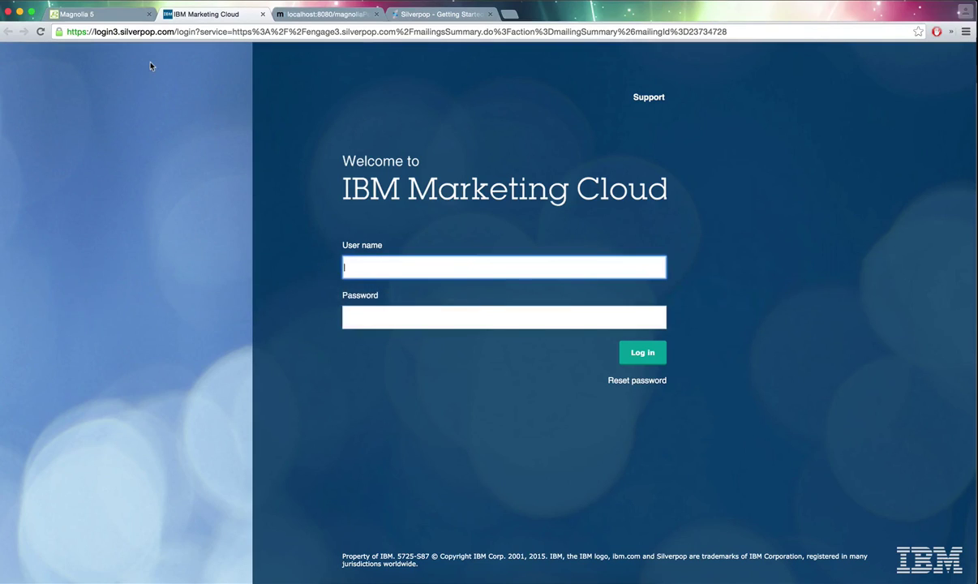
pyautogui.click(99, 14)
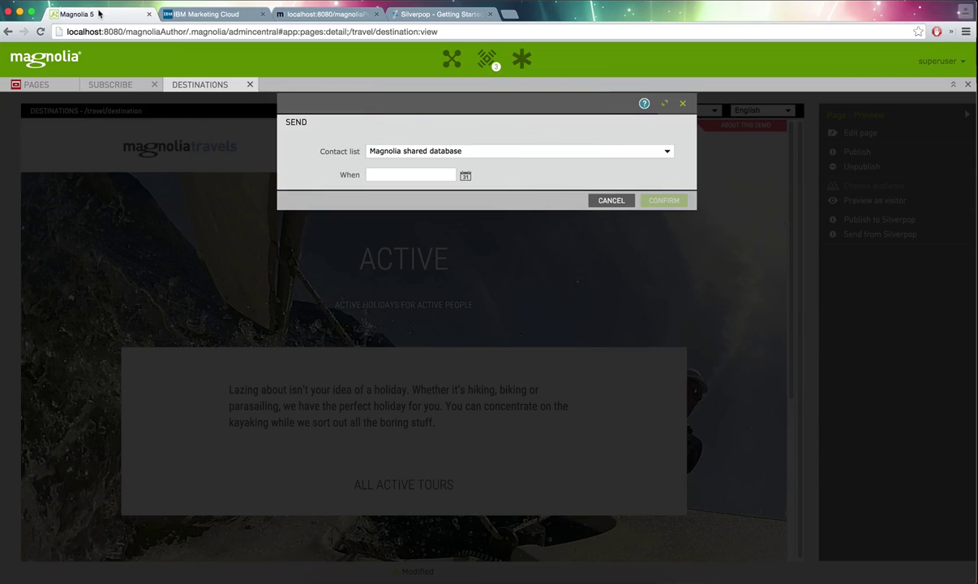